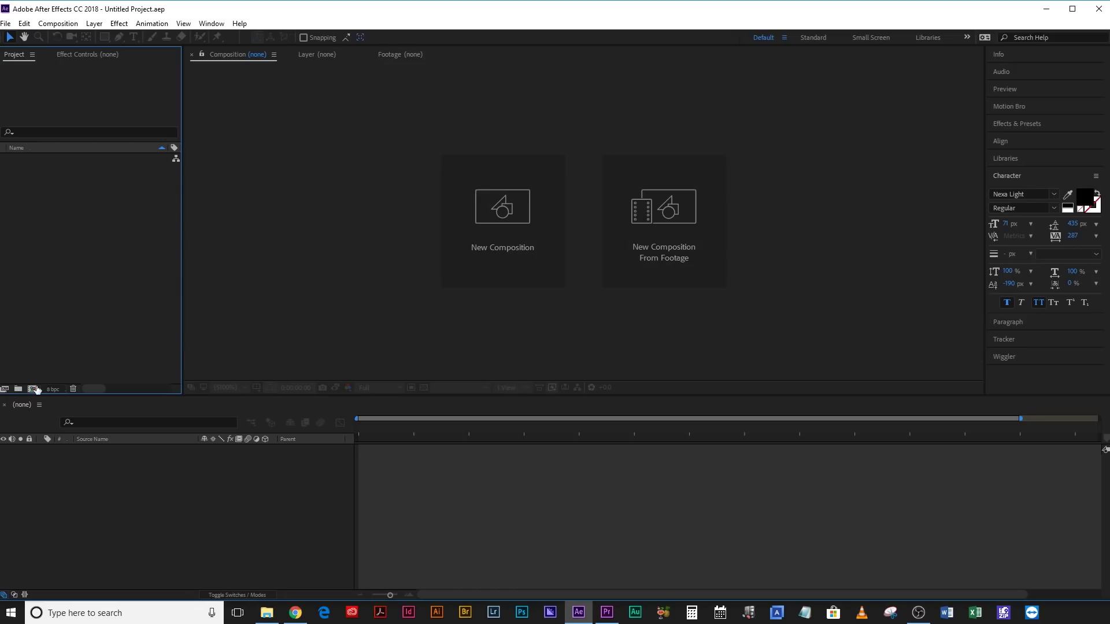
Create a UHD 4K composition named 'Title Blur', 10 s at 23.976 fps, black background
click(32, 389)
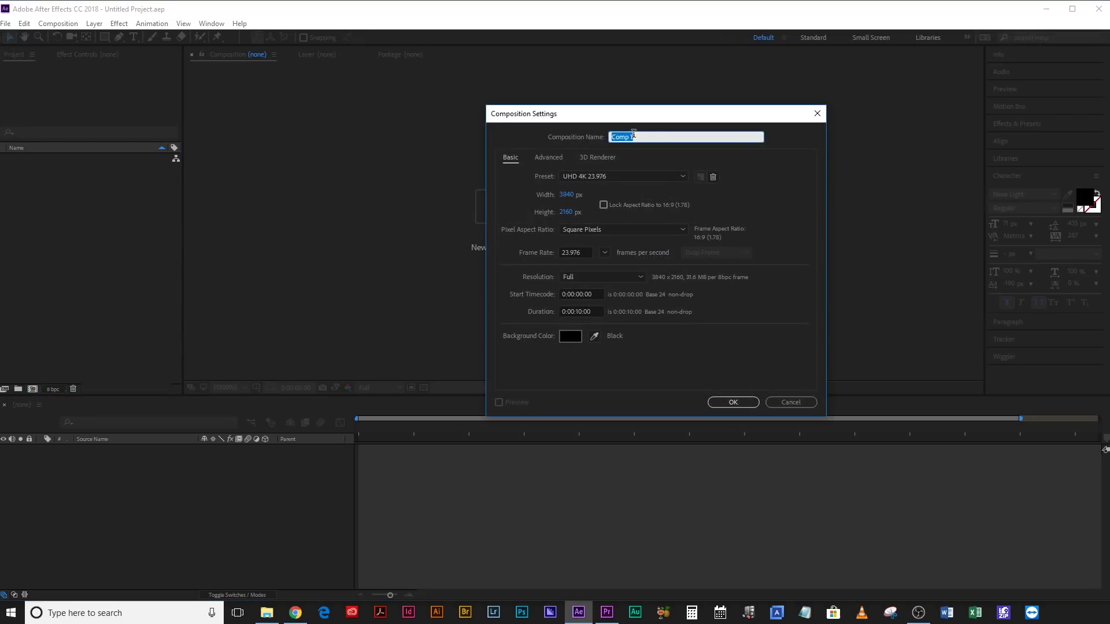
text(Title Blur)
click(733, 402)
Add a text layer reading 'Title Blur' and colour all its letters white (FFFFFF)
key(ctrl+alt+shift+t)
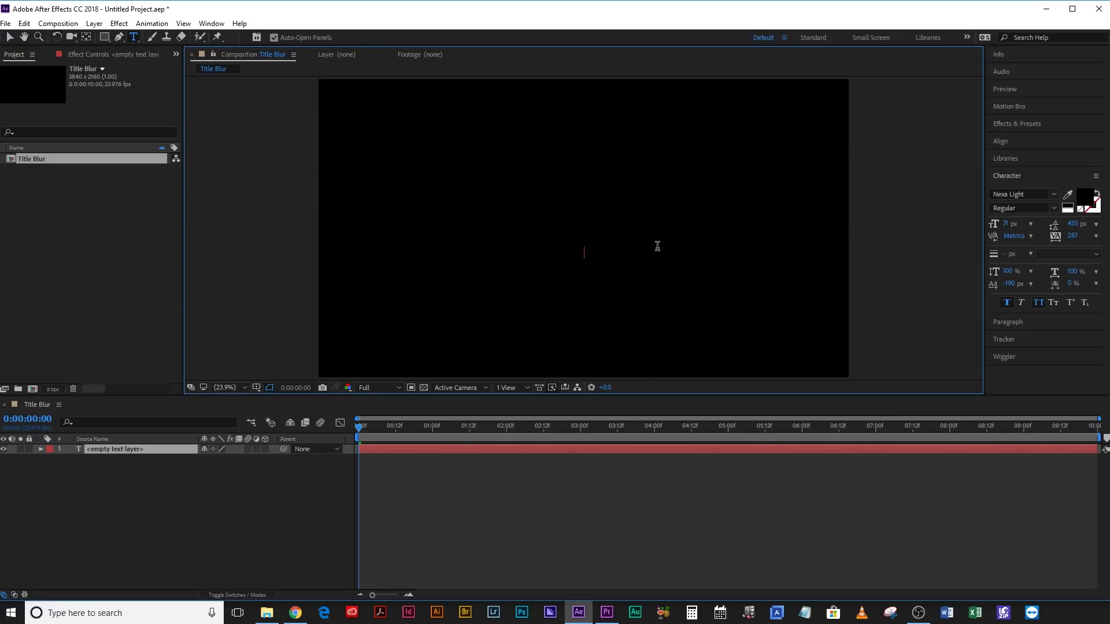
text(Title Blur)
key(ctrl+a)
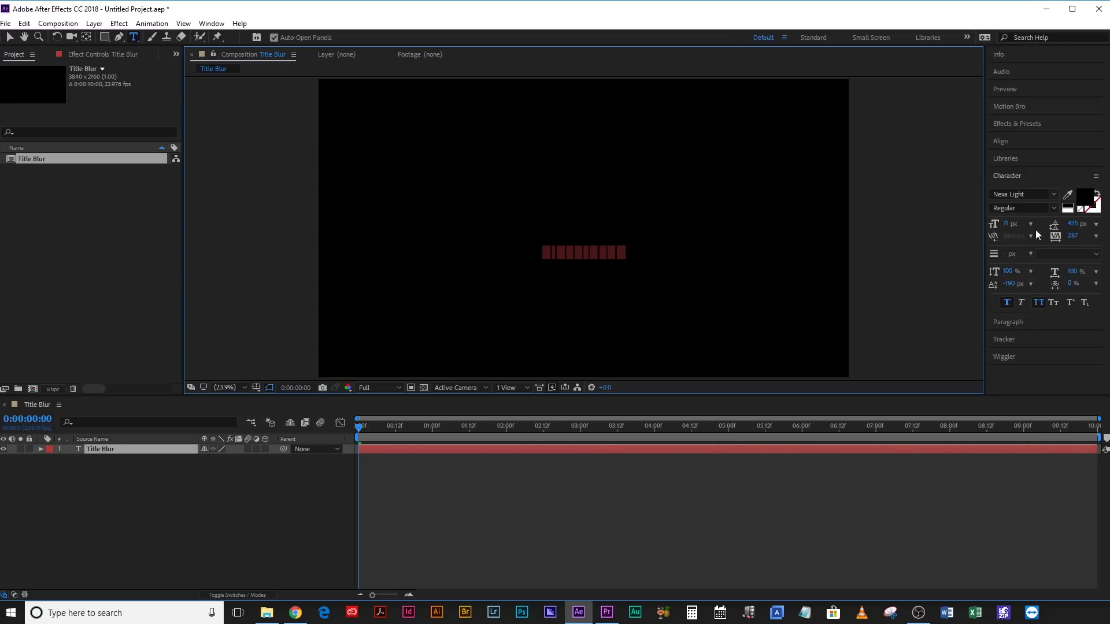
click(1085, 198)
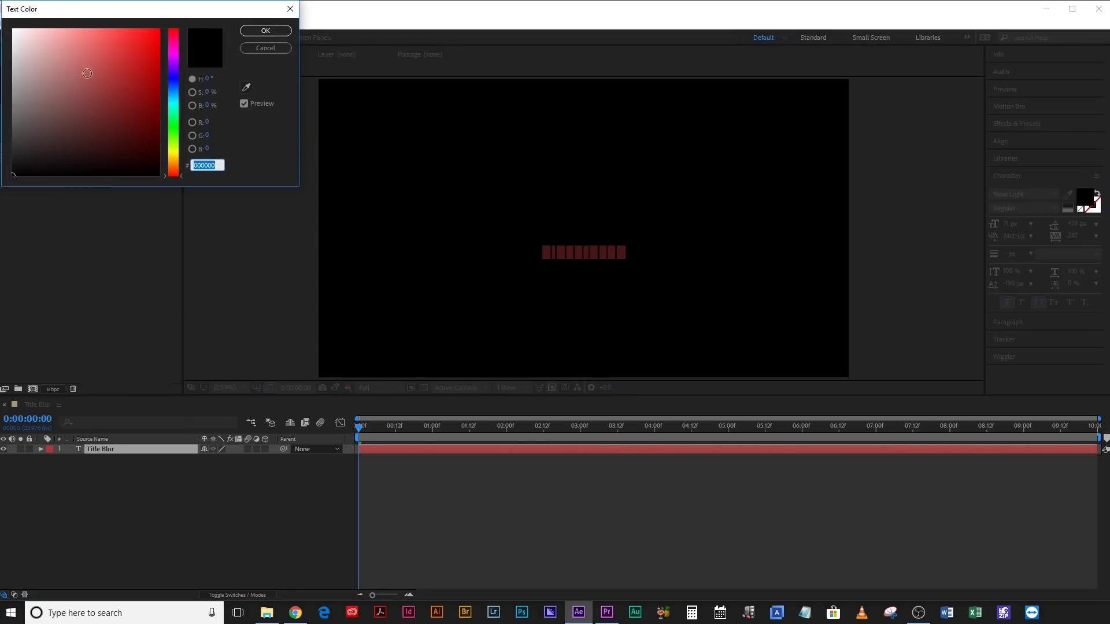
click(14, 29)
click(267, 31)
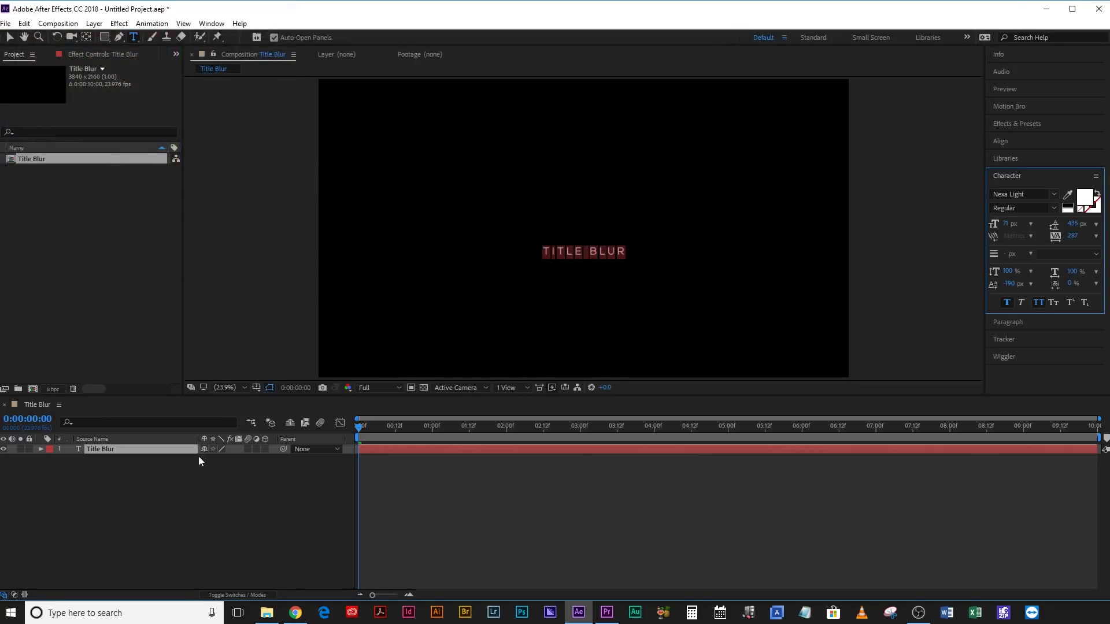
click(120, 505)
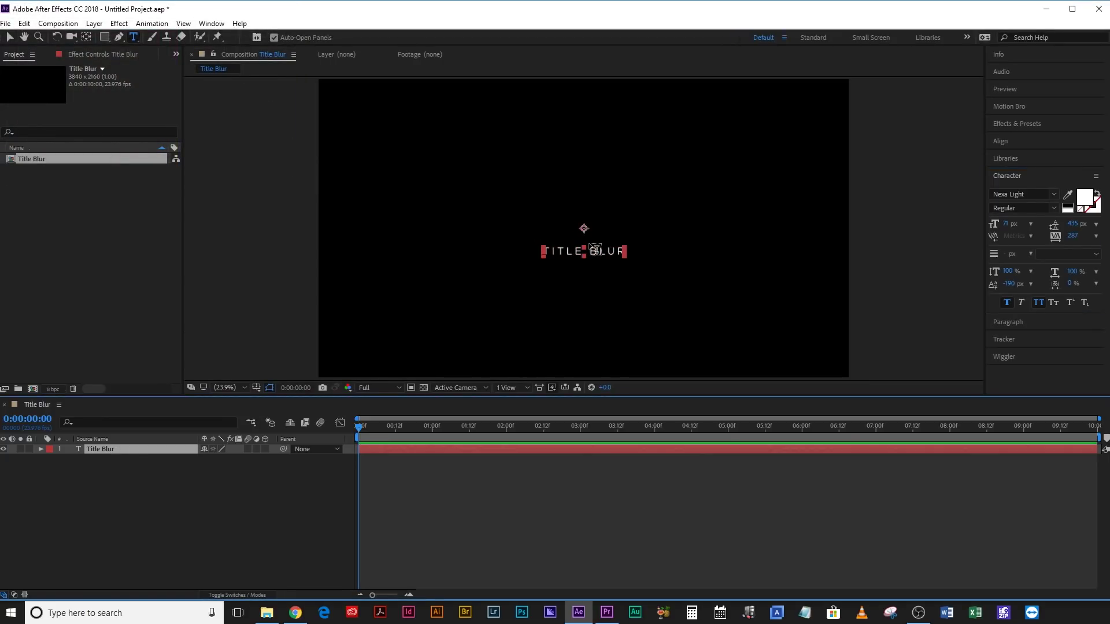
Move the title's anchor point to its centre and align it vertically centred in the composition
click(86, 37)
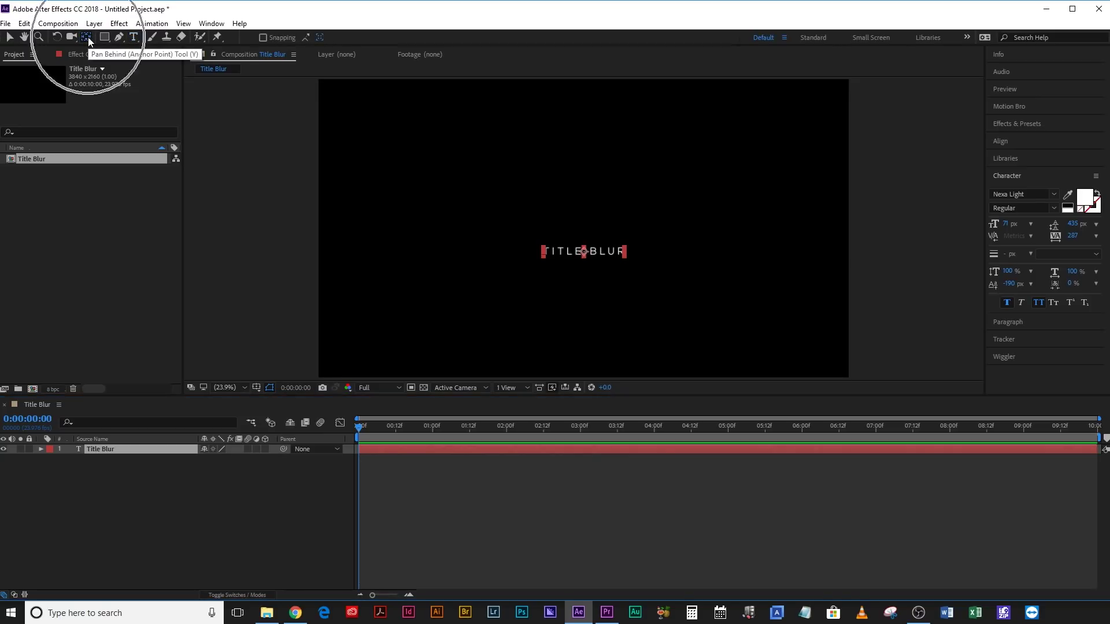
drag(584, 229, 584, 251)
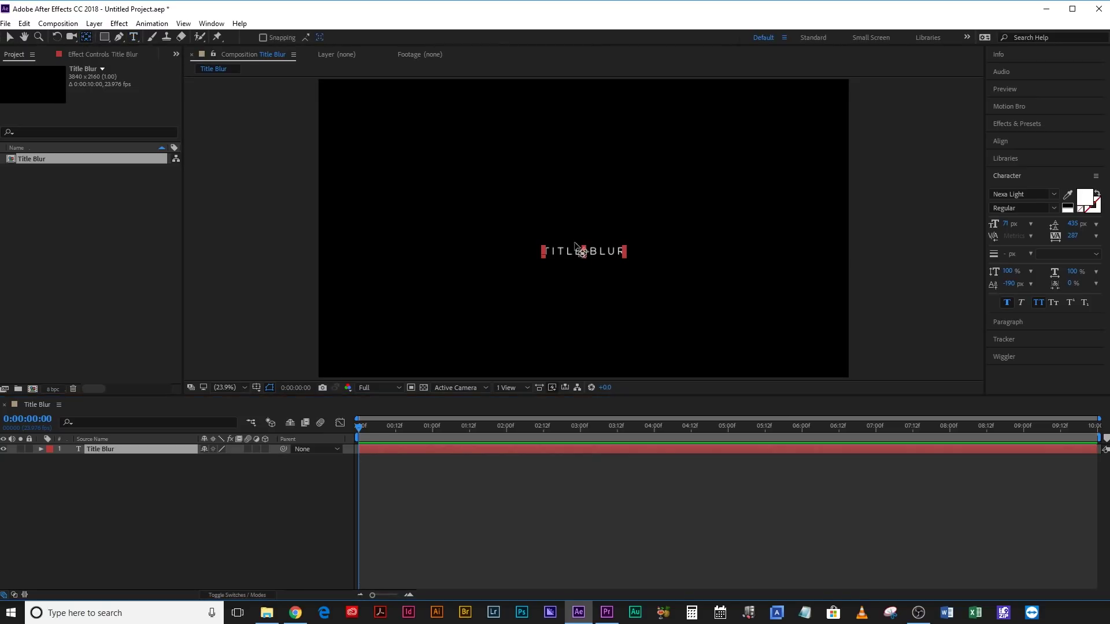
click(1048, 143)
click(1076, 170)
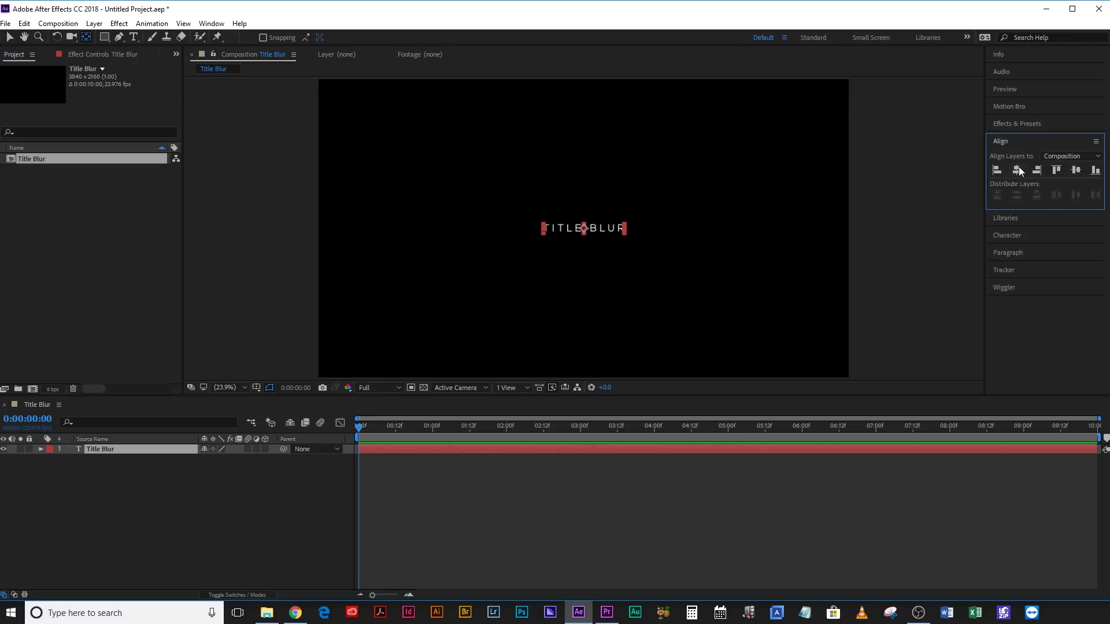
click(232, 526)
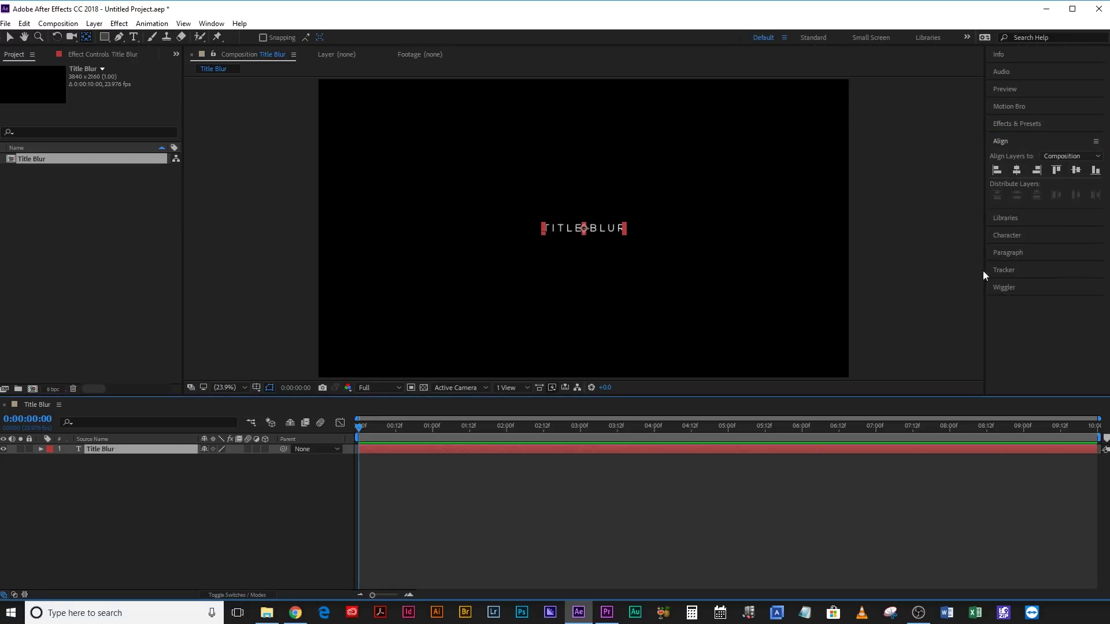
Increase the title's font size to 120 px in the Character panel
click(1034, 237)
drag(1006, 222, 1051, 234)
click(130, 515)
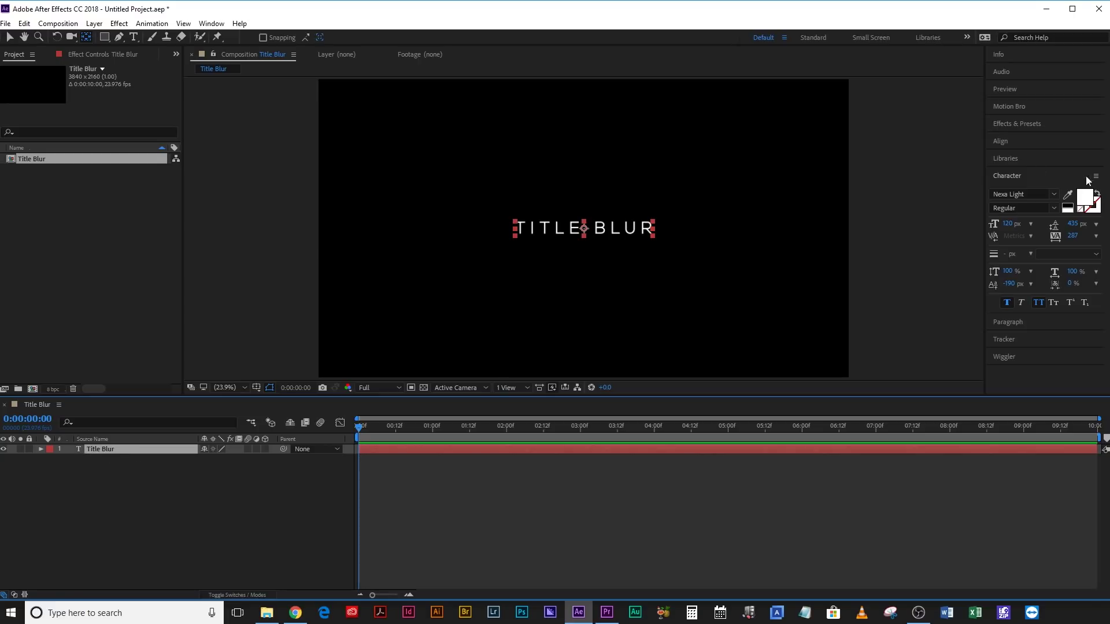
Add a Blur text animator (Animator 1) to the Title Blur layer with Blur set to 50
click(1022, 122)
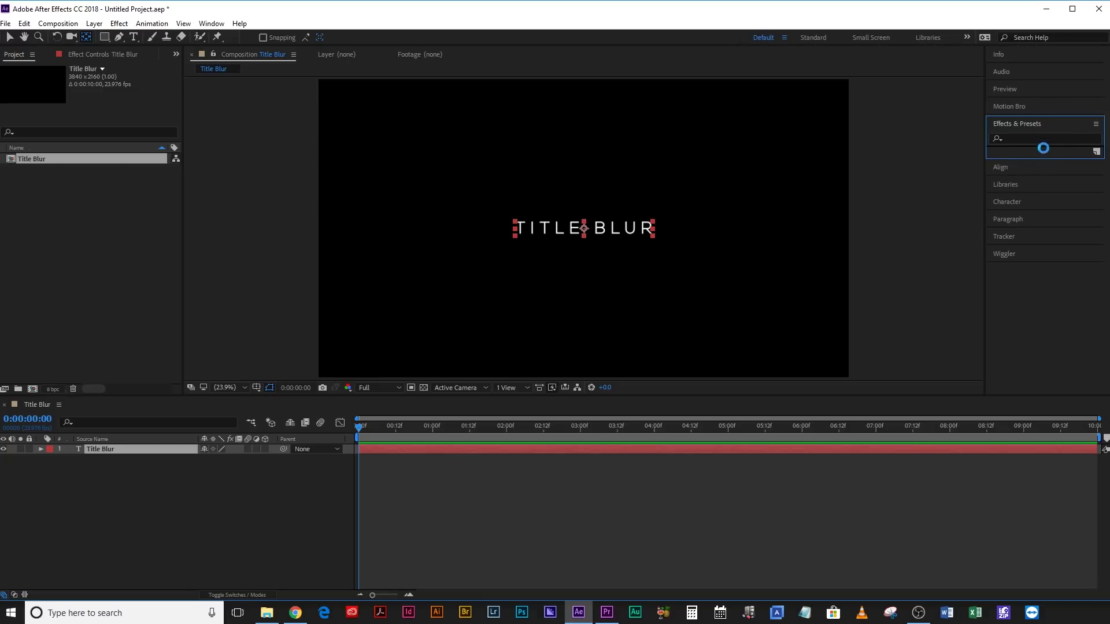
click(1043, 128)
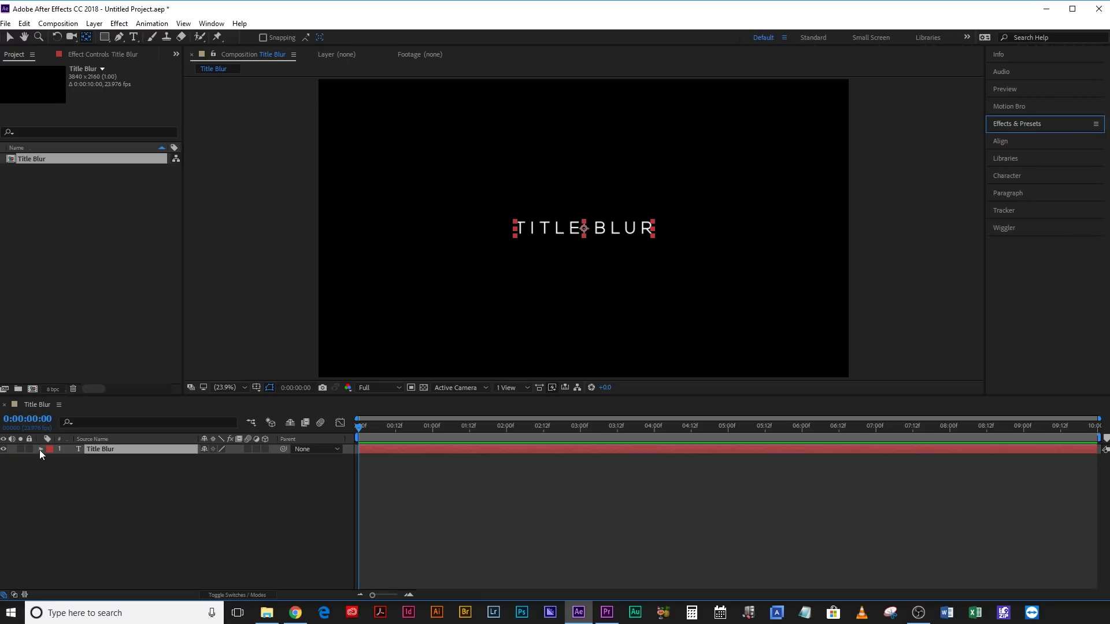
click(39, 449)
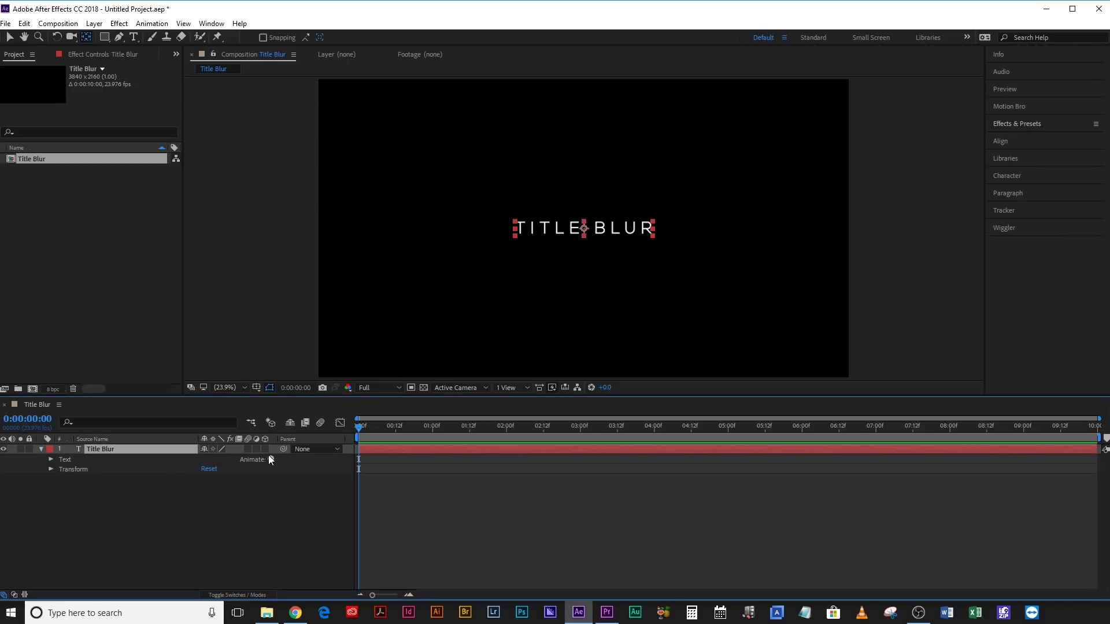
click(271, 460)
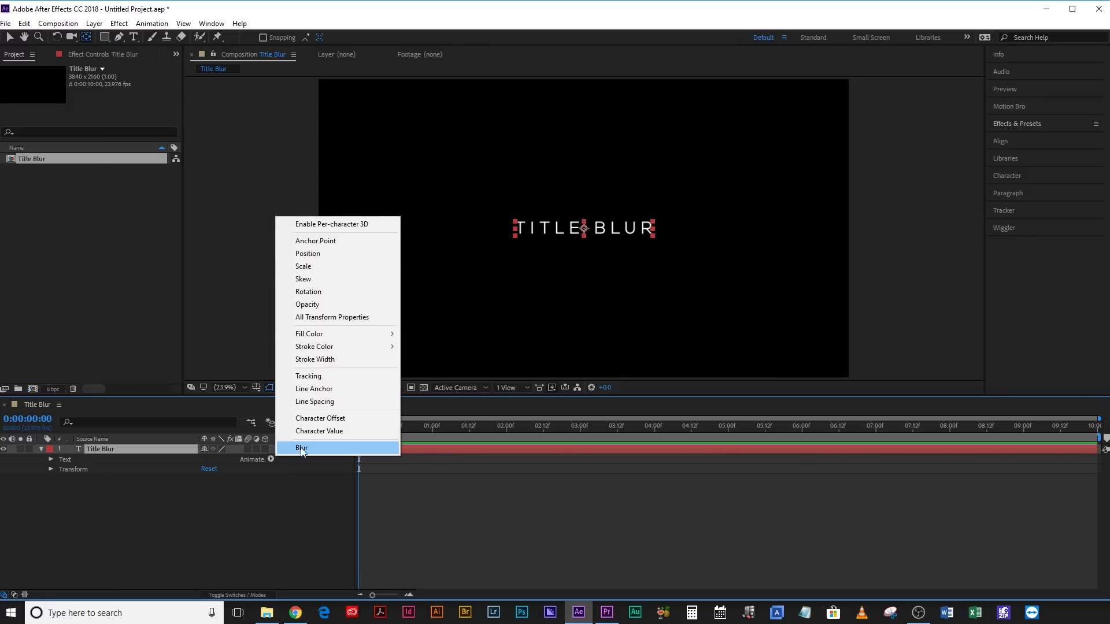
click(301, 449)
click(218, 519)
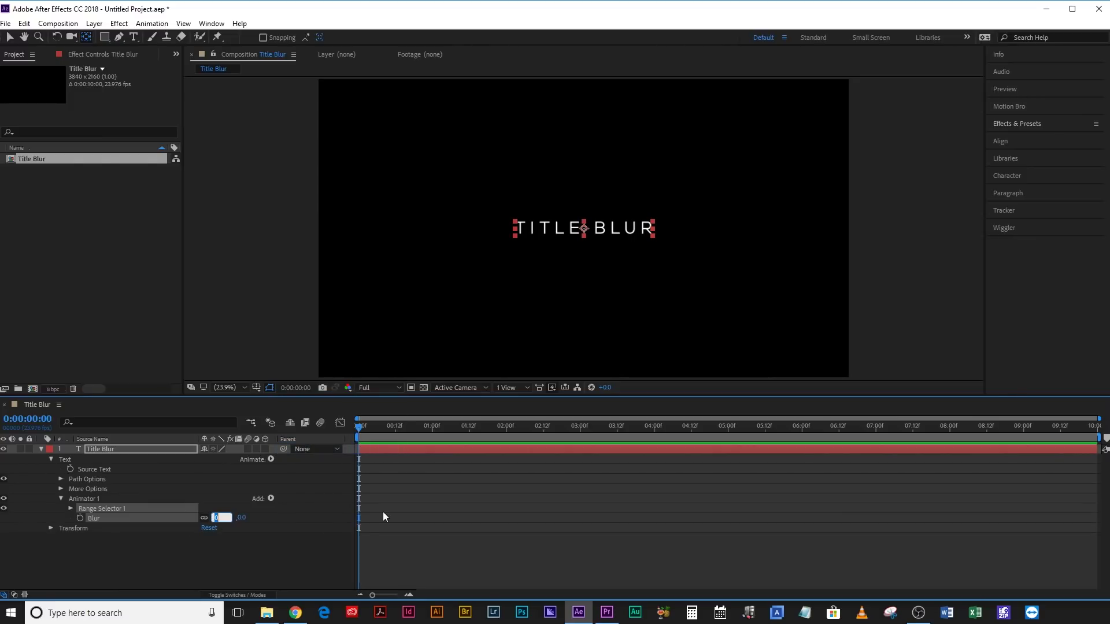
text(50)
key(Return)
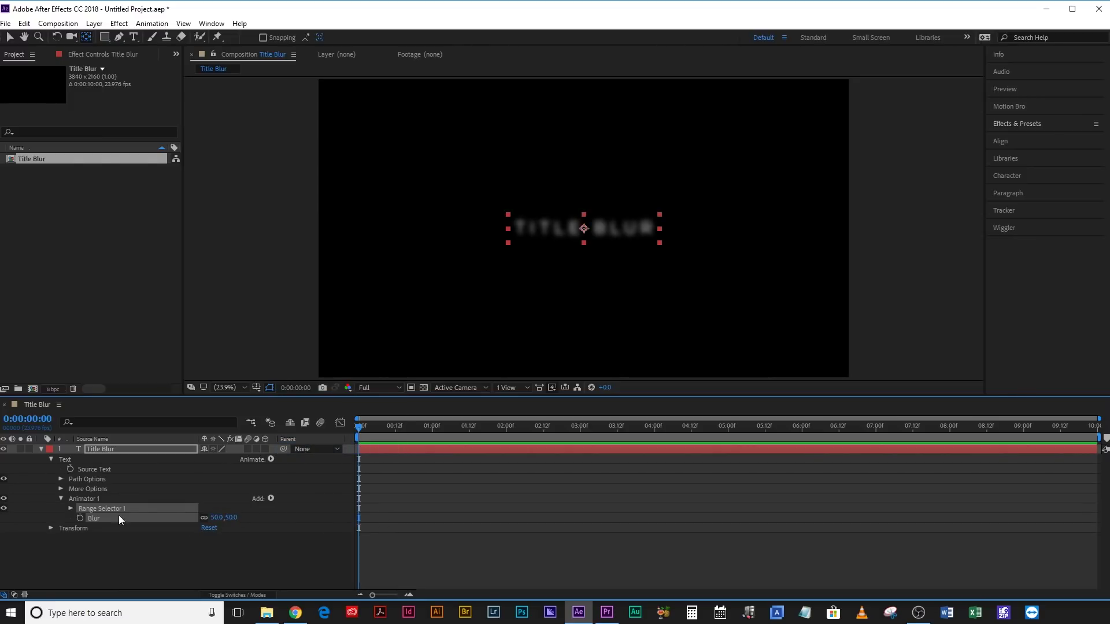
click(270, 498)
Add Opacity to Animator 1 and set Range Selector 1's Shape to Ramp Up with Randomize Order on
mouse_move(324, 504)
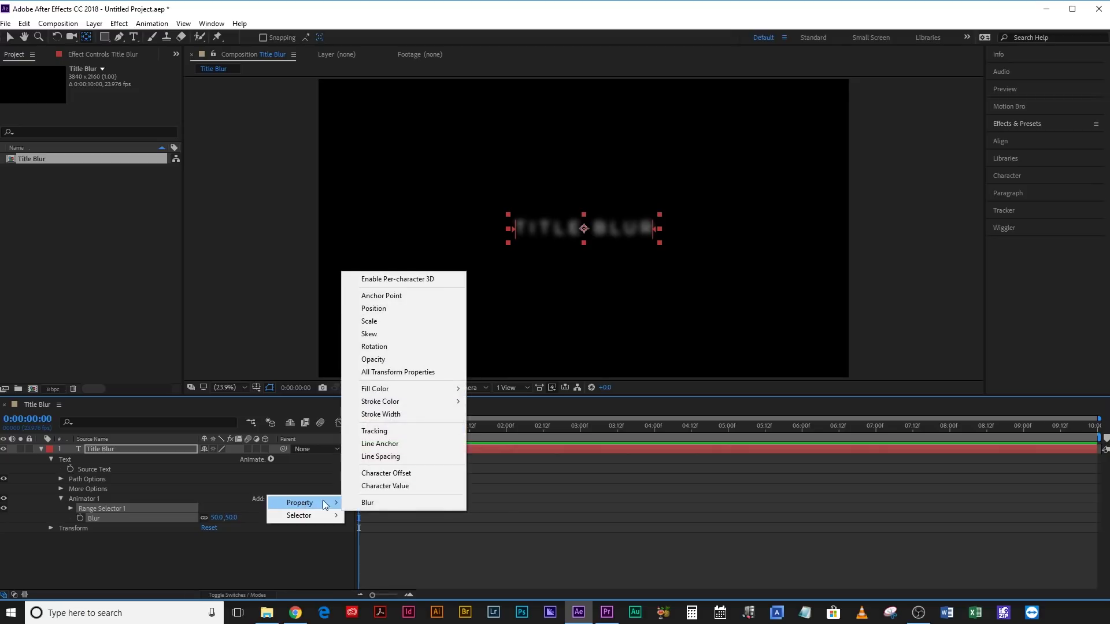
click(376, 360)
click(70, 508)
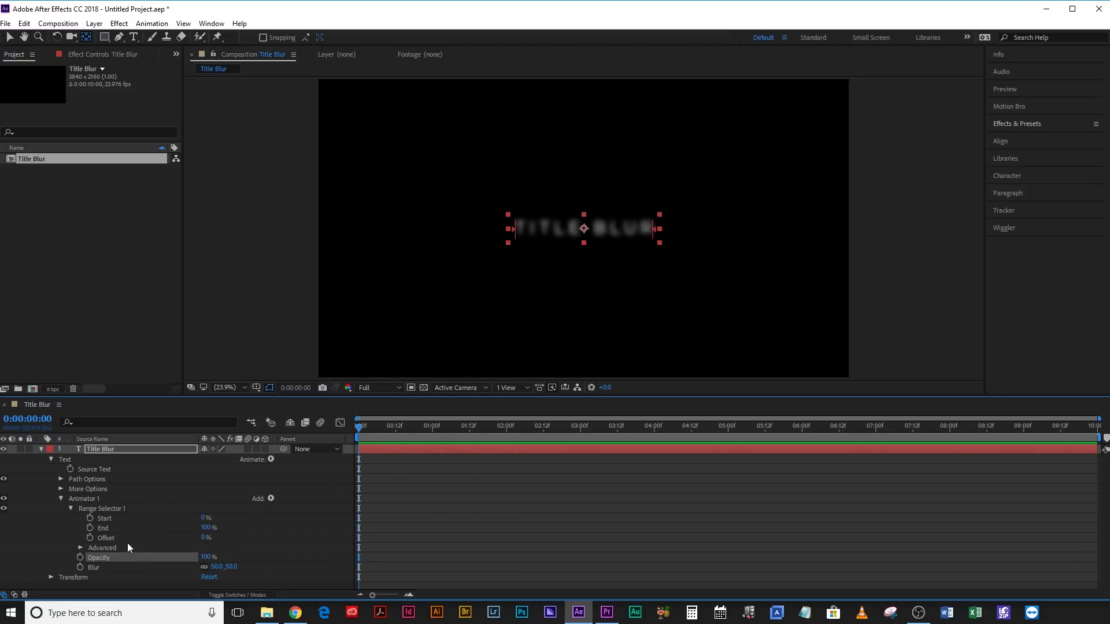
click(80, 547)
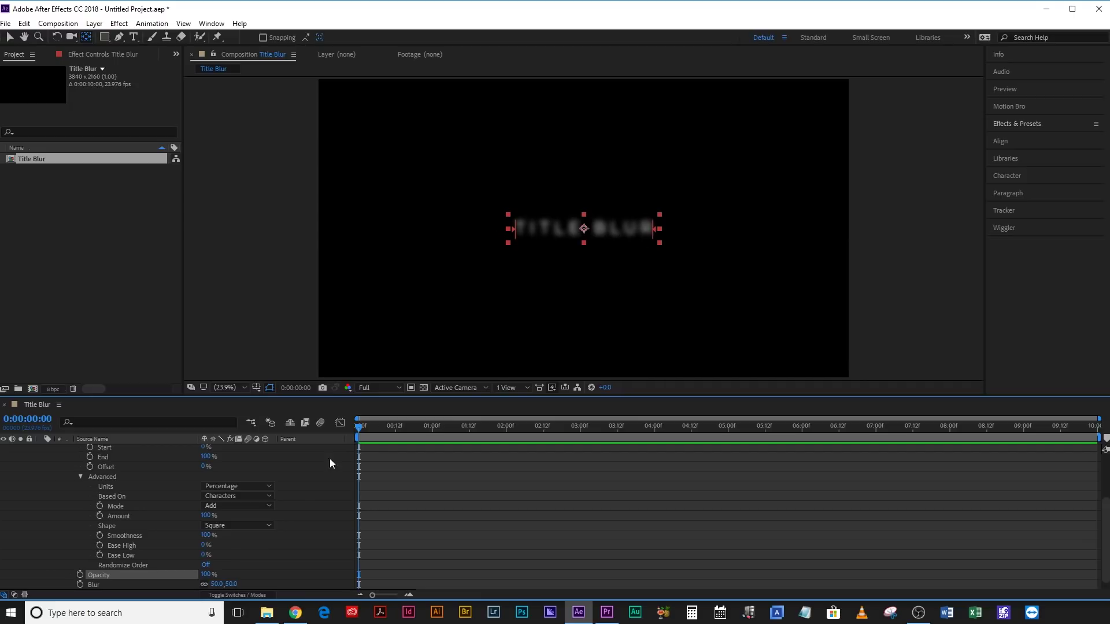
click(211, 526)
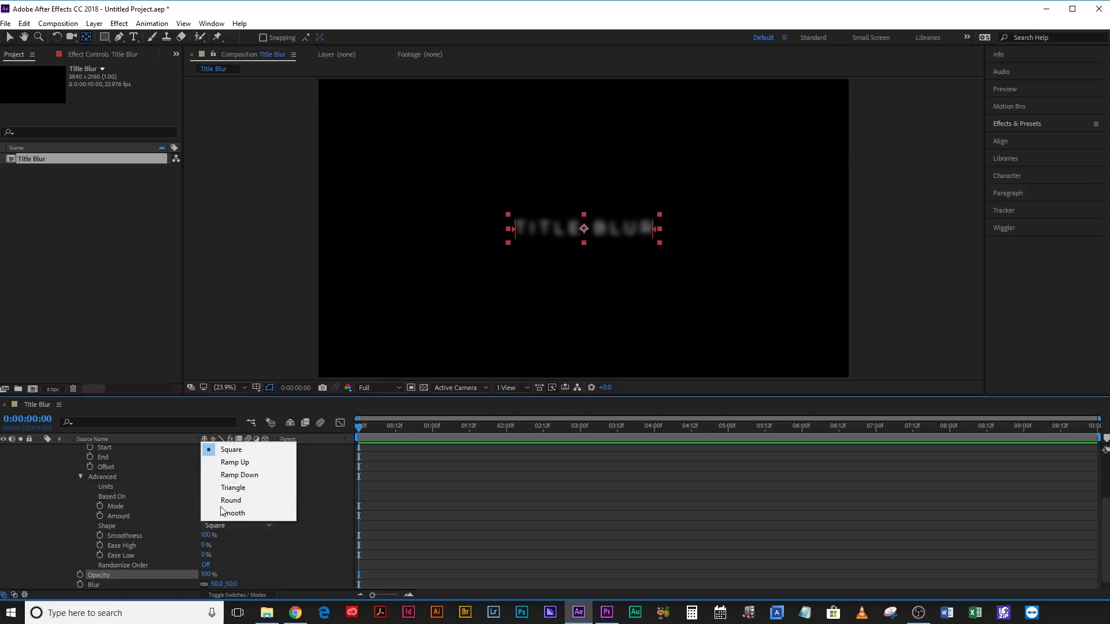
click(220, 462)
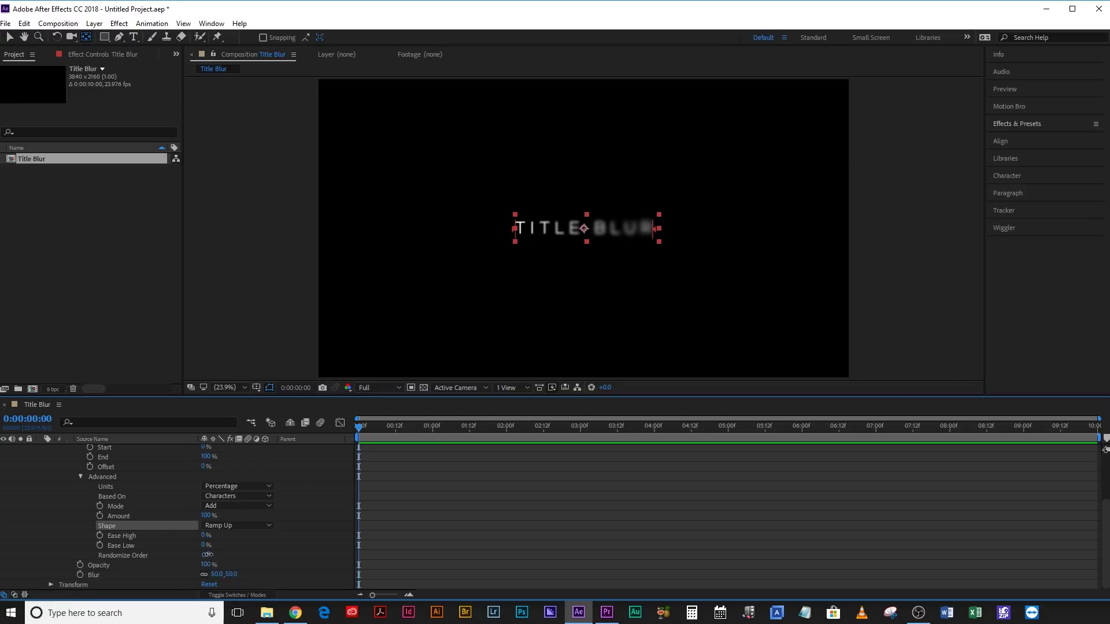
click(208, 555)
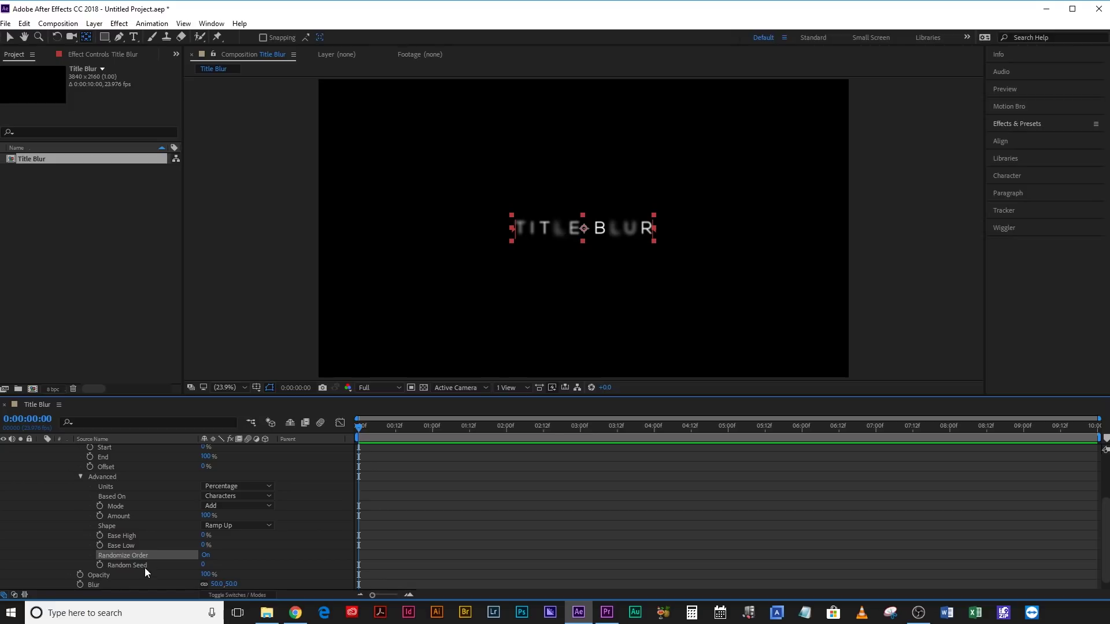
Keyframe the range selector Offset at -100% on the first frame
click(90, 466)
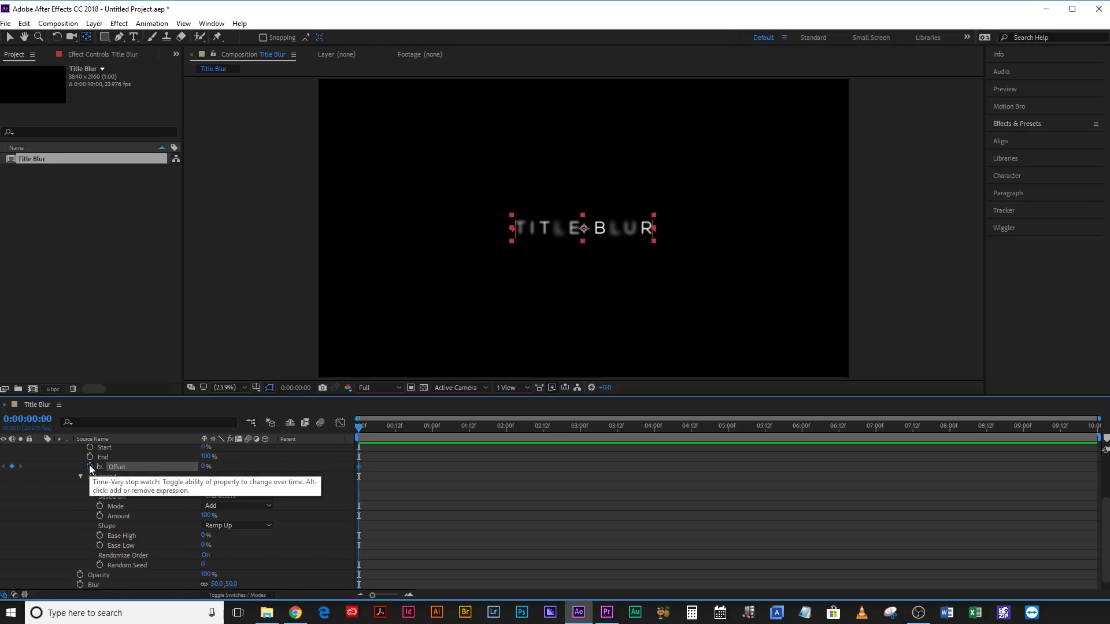
click(204, 467)
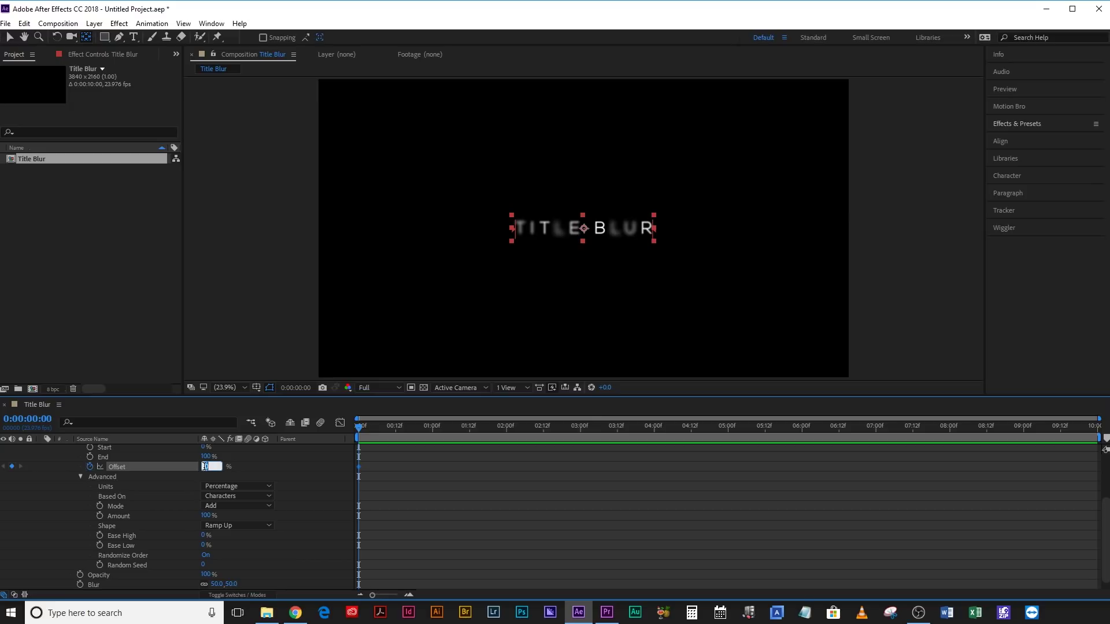
text(-100)
key(Return)
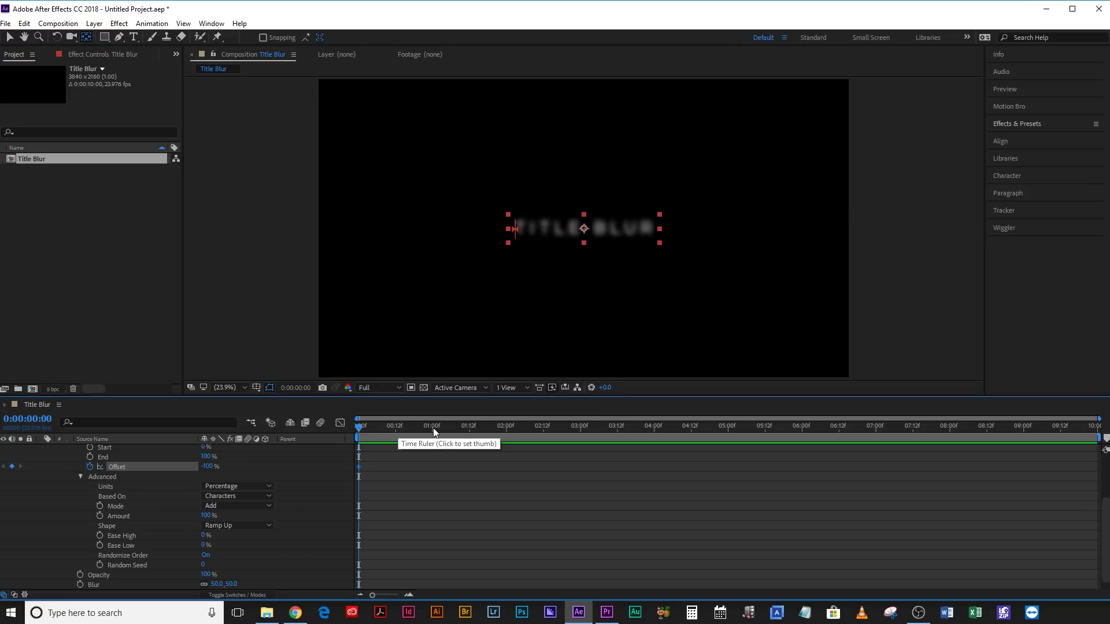
Set Offset to 100% at 0:02:00 and apply Easy Ease to both Offset keyframes
click(506, 430)
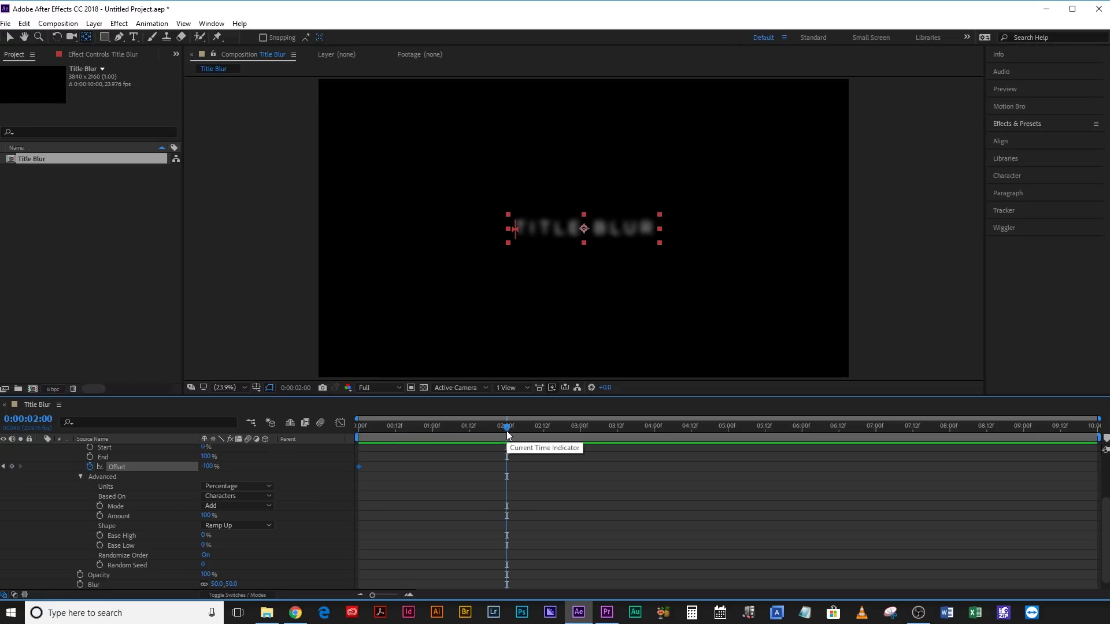
drag(206, 465, 540, 488)
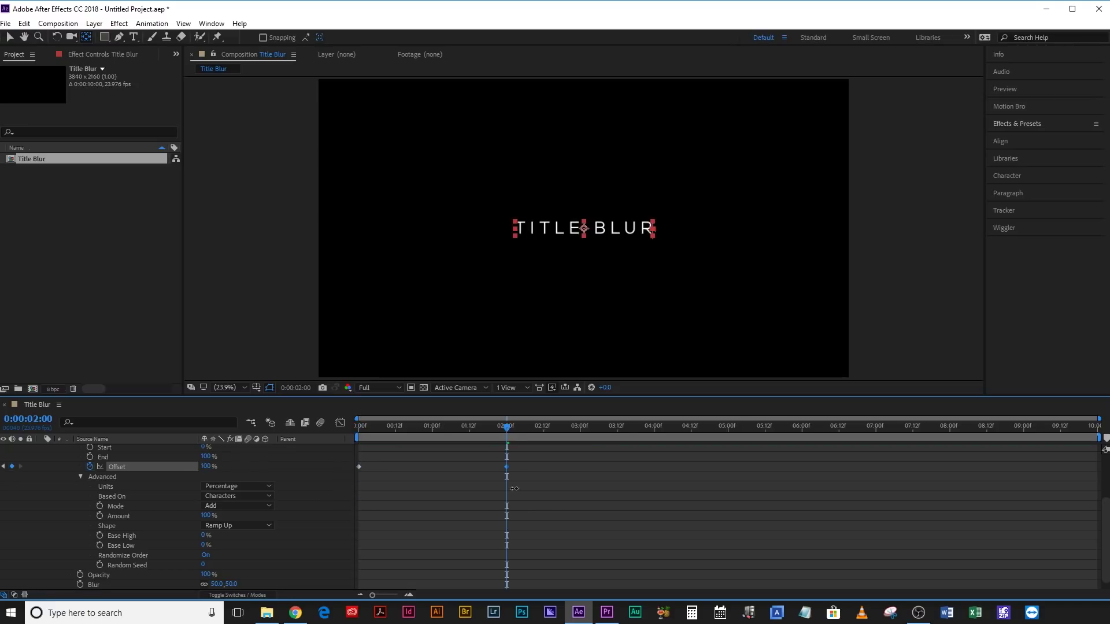
drag(553, 446, 415, 471)
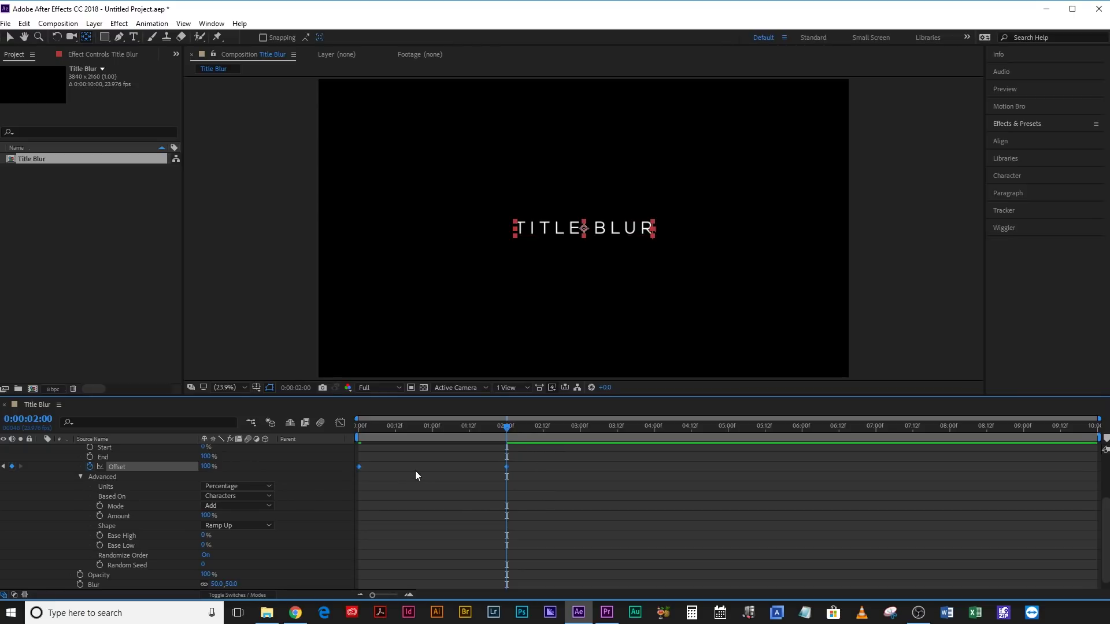
right_click(504, 466)
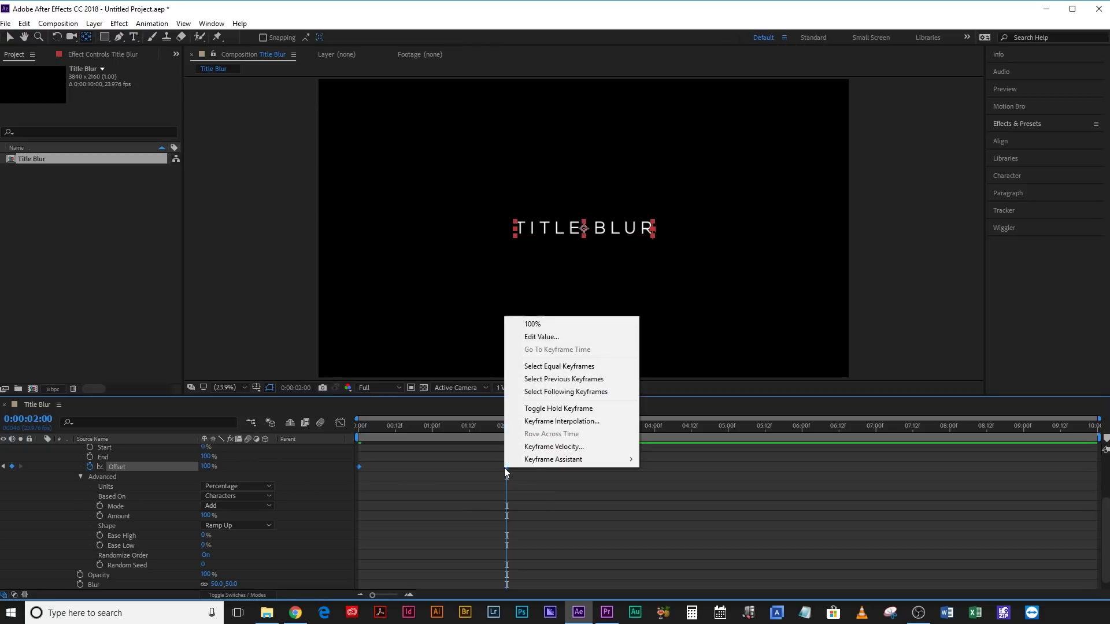
mouse_move(561, 462)
click(676, 497)
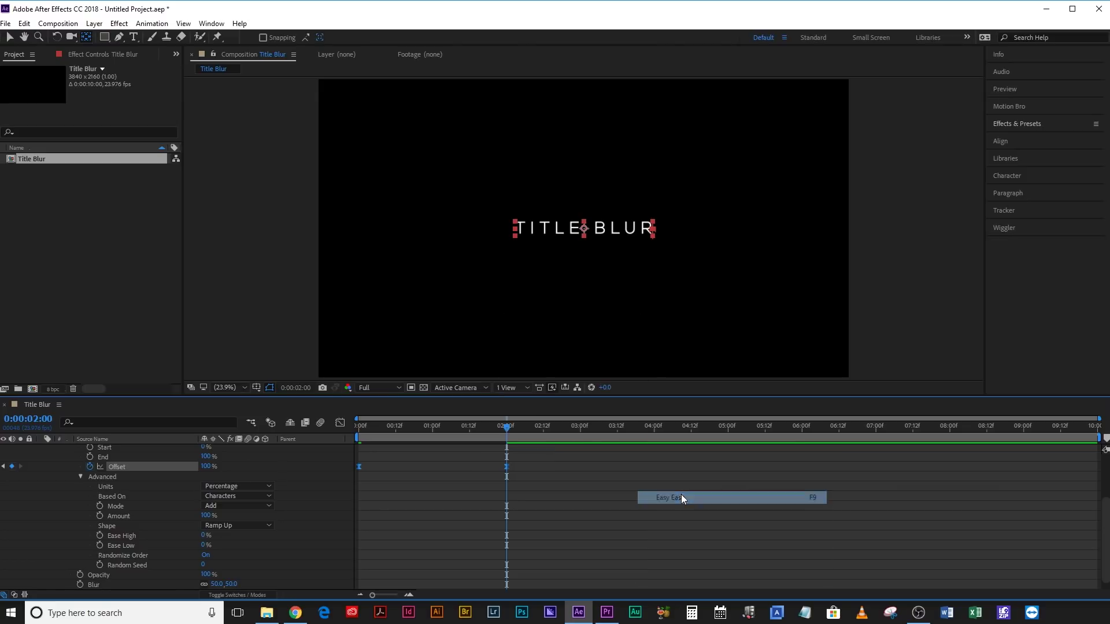
key(Home)
drag(357, 464, 480, 442)
key(Home)
Lower the animator's Opacity to 0% so letters fade in while unblurring, then preview
click(580, 231)
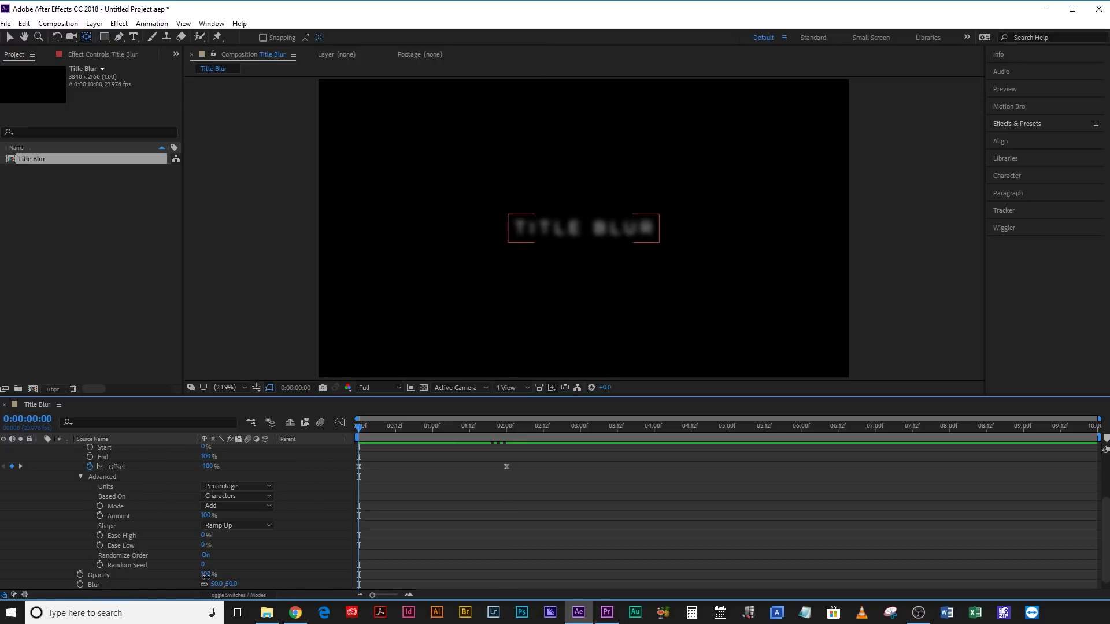
drag(207, 574, 137, 598)
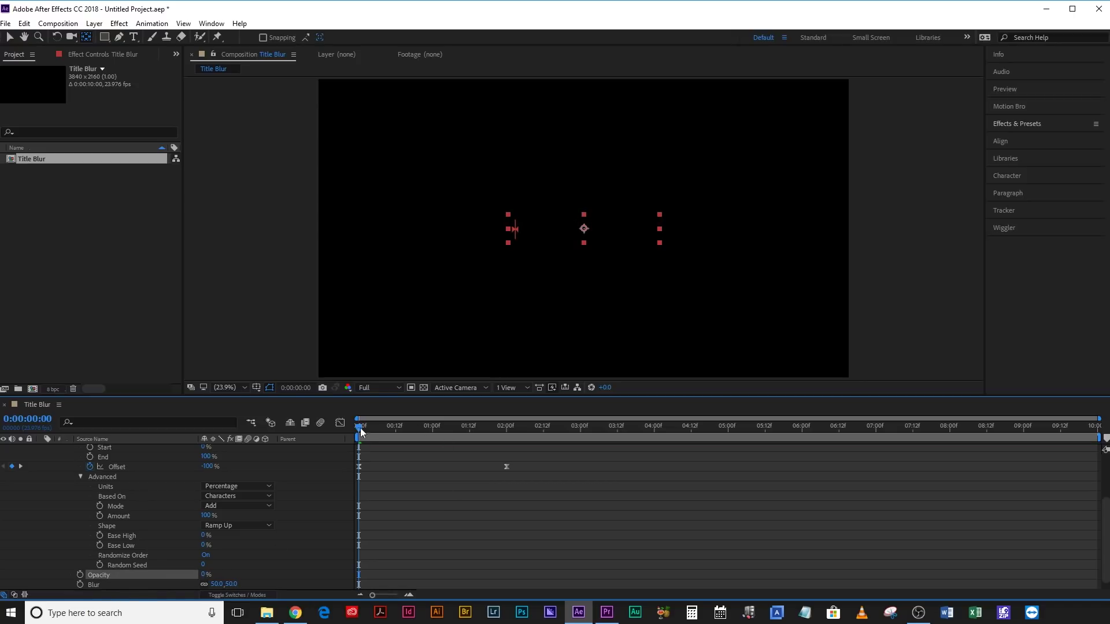
drag(359, 428, 520, 466)
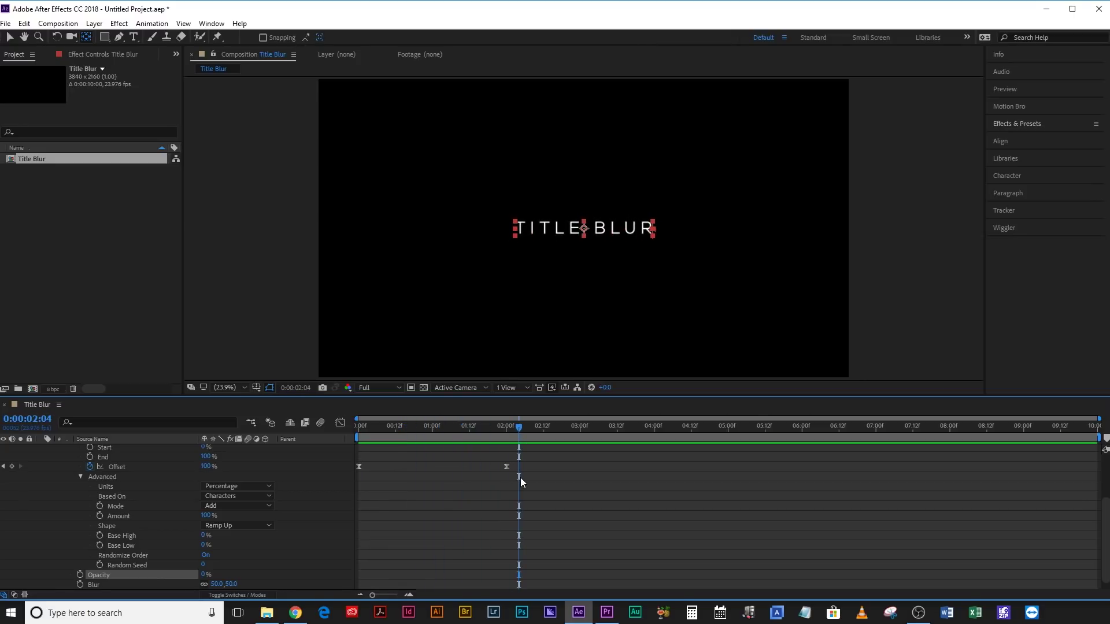
scroll(537, 446, up, 2)
drag(538, 481, 354, 491)
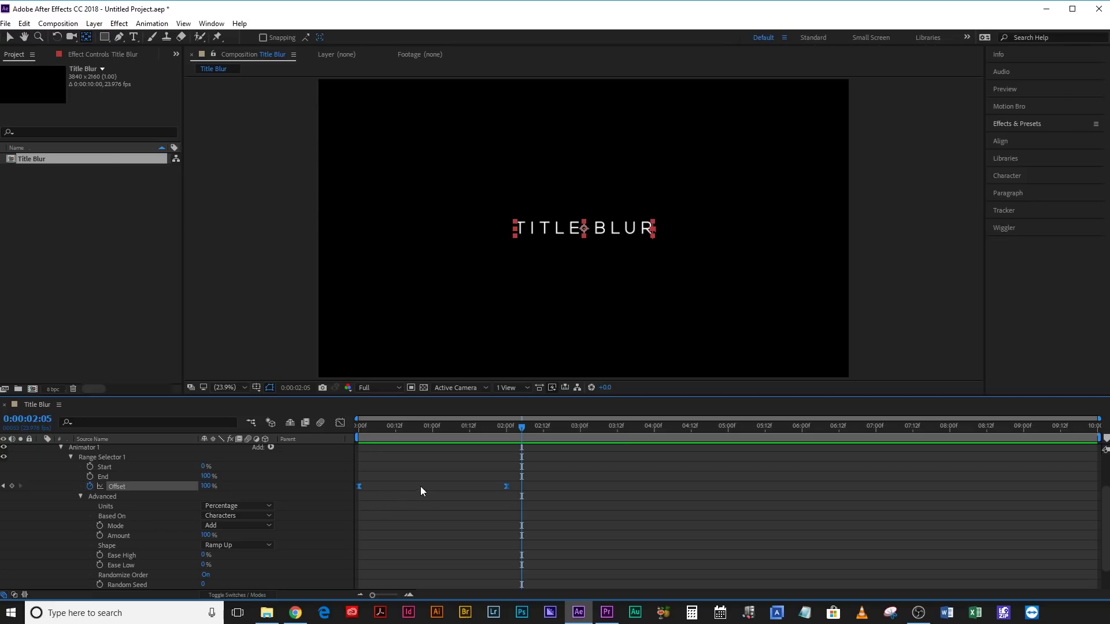
Paste the Offset keyframes at 0:00:06:16 and time-reverse them
click(851, 426)
key(ctrl+v)
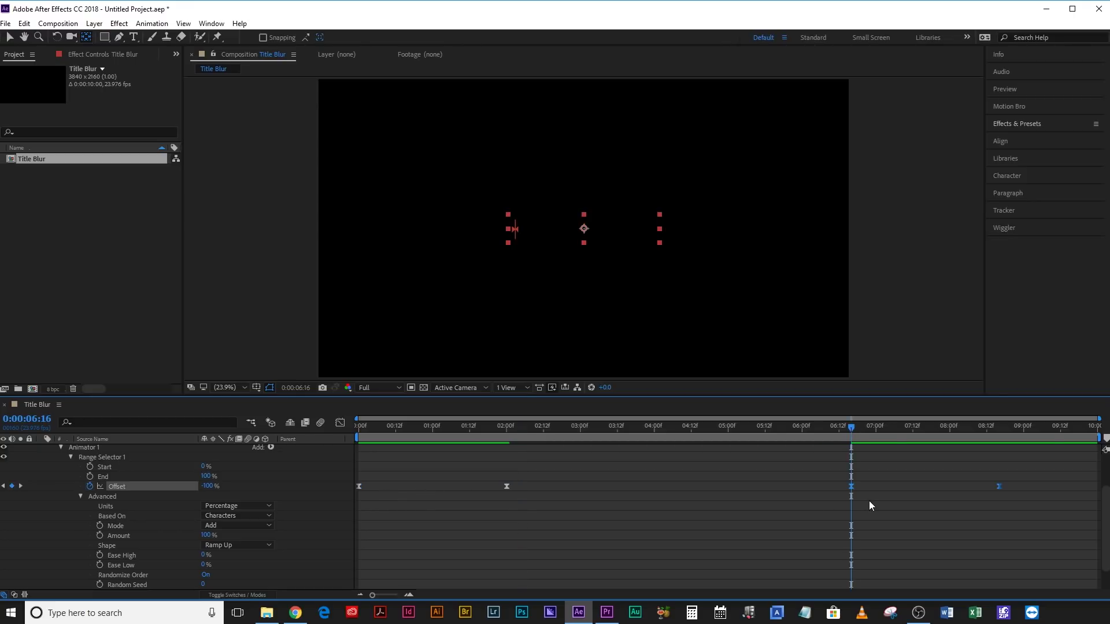
right_click(852, 487)
mouse_move(900, 480)
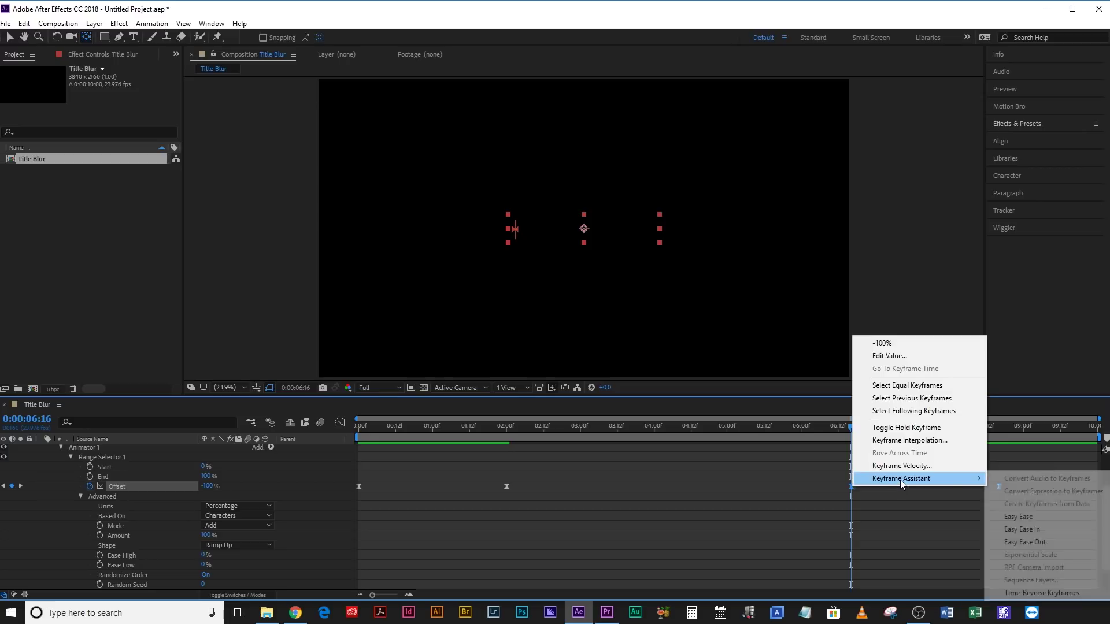
click(1038, 593)
Nudge the first blur-out keyframe slightly earlier and preview the title blurring back out
drag(387, 427, 1100, 496)
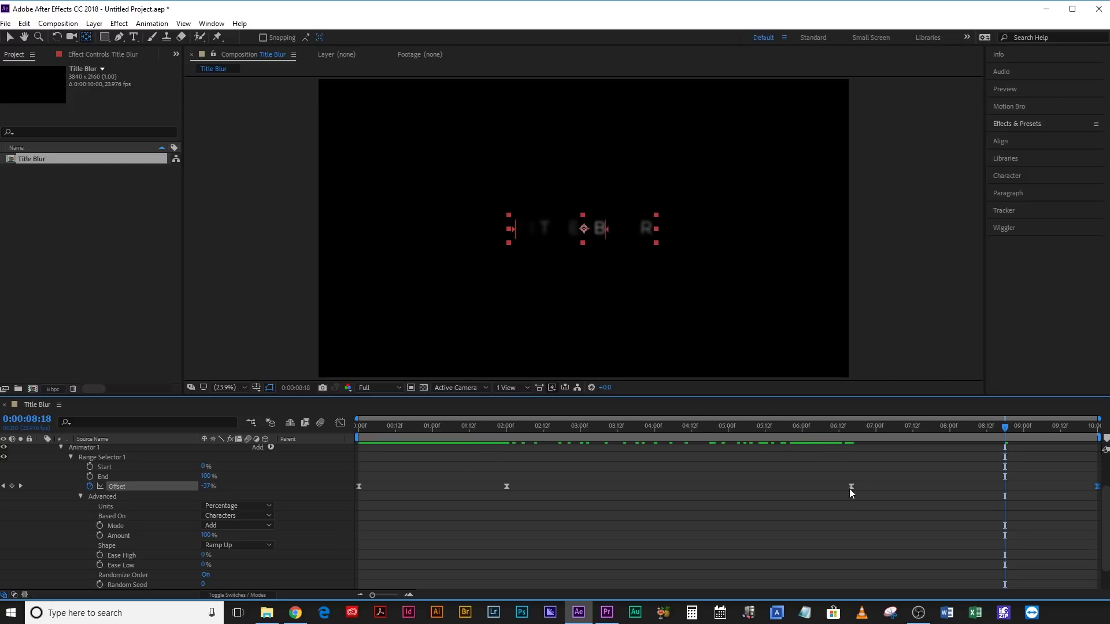
drag(850, 489, 805, 497)
drag(576, 428, 957, 486)
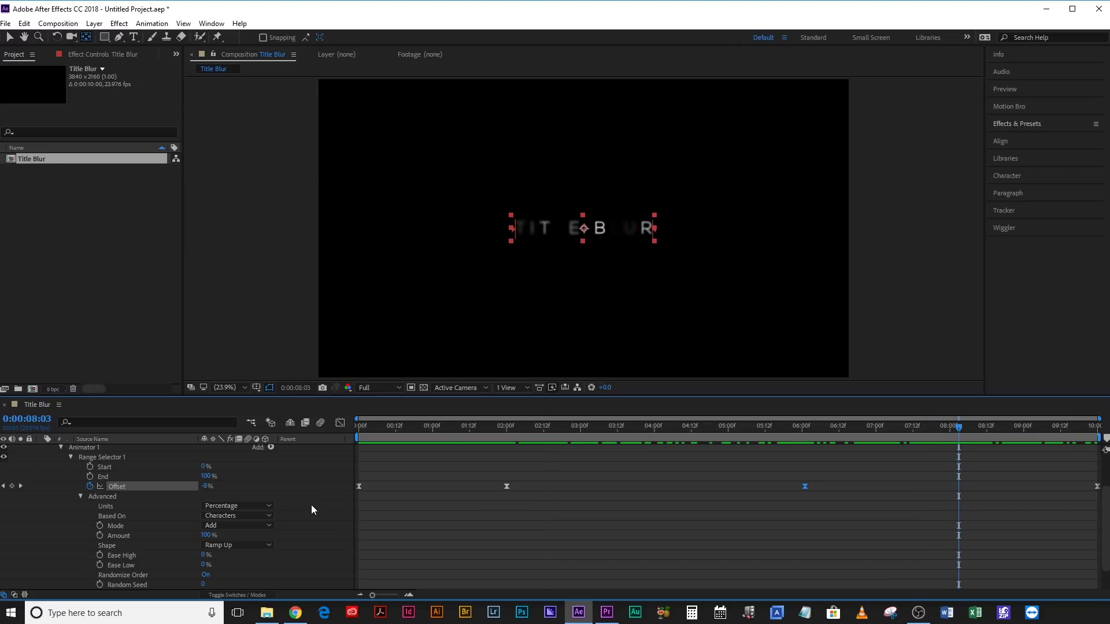
scroll(339, 518, down, 1)
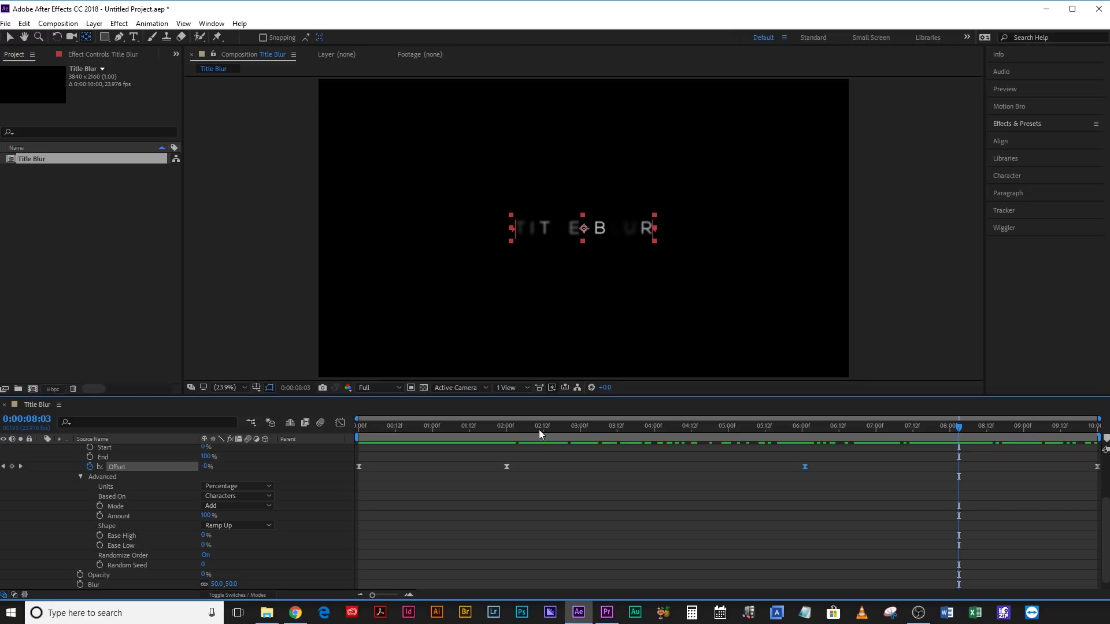
drag(539, 429, 657, 432)
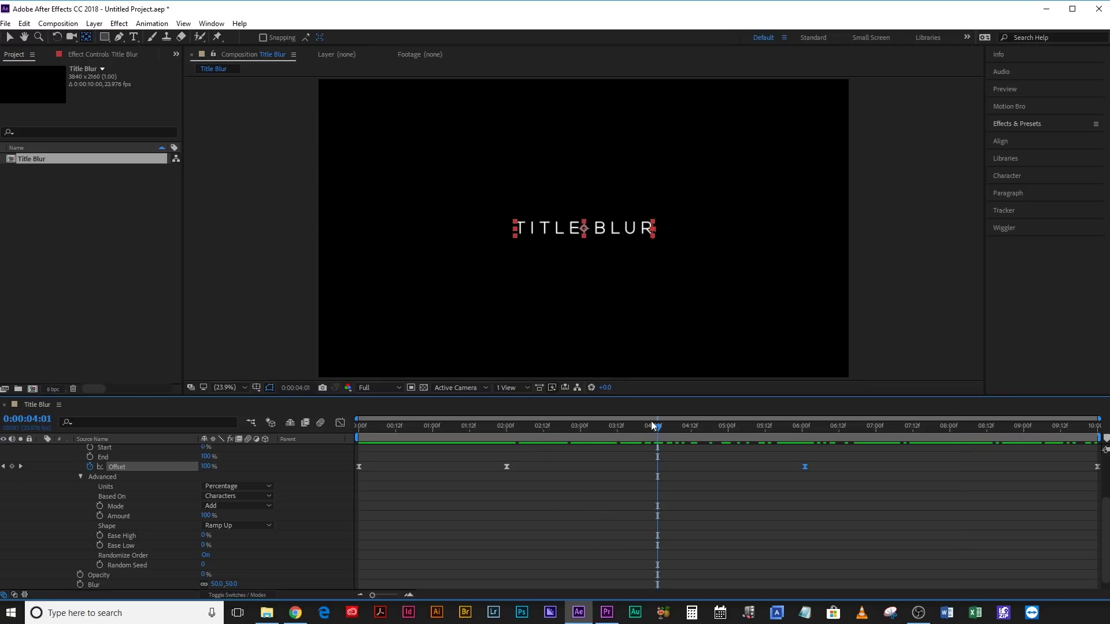
click(98, 564)
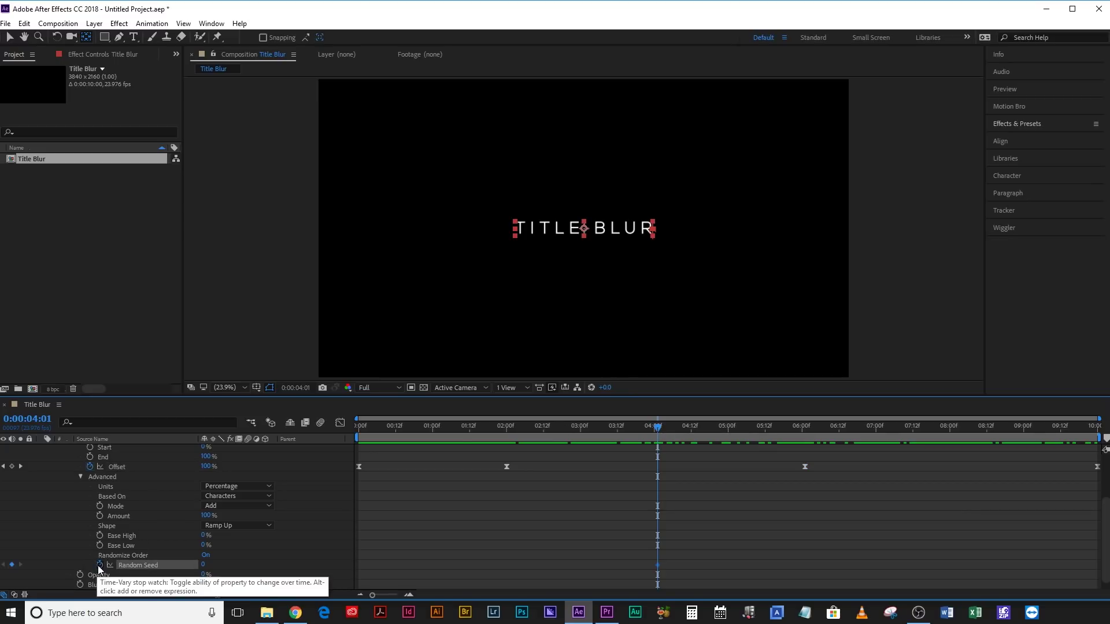
Keyframe Random Seed at 4:01 and a changed value at 8:00, then preview the shuffled order
key(Page_Down)
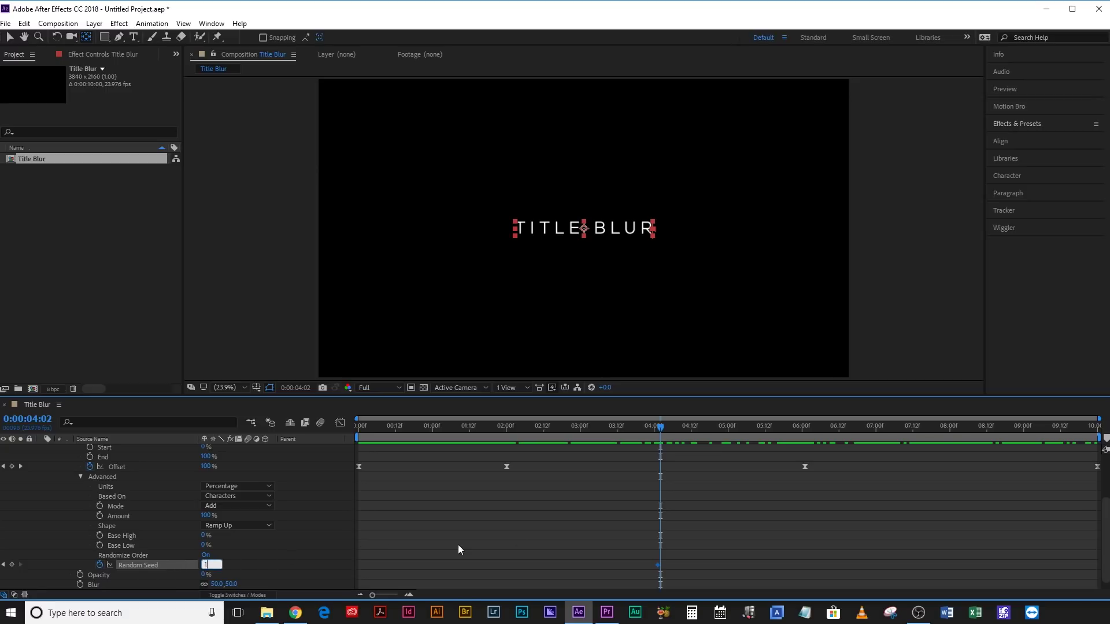
click(574, 534)
drag(716, 424, 949, 428)
drag(203, 565, 221, 566)
click(211, 565)
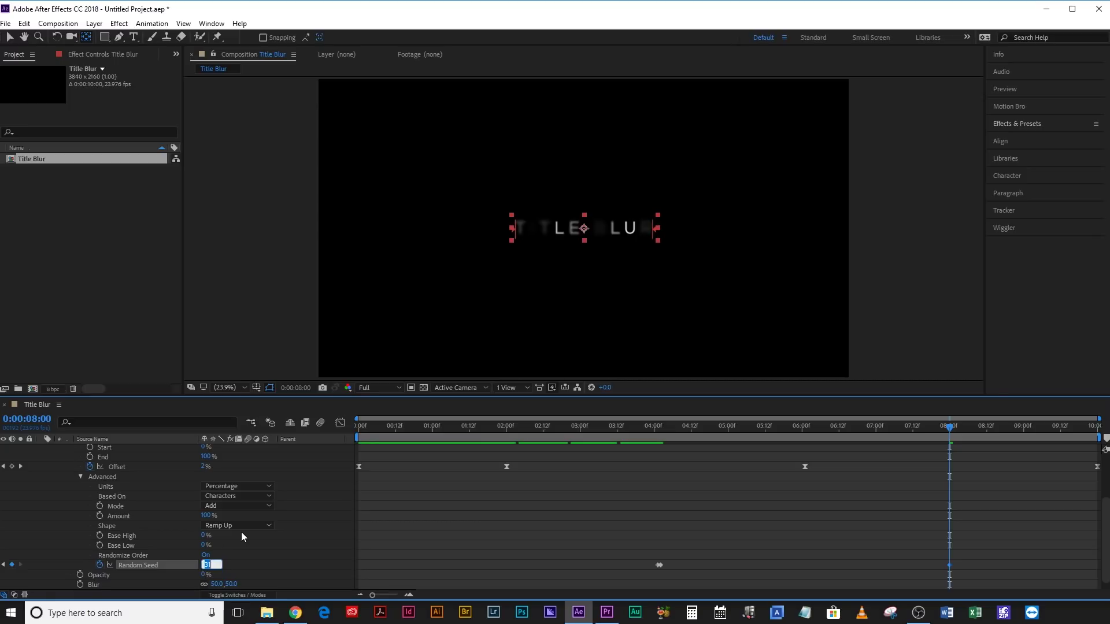
text(0)
key(Return)
click(543, 429)
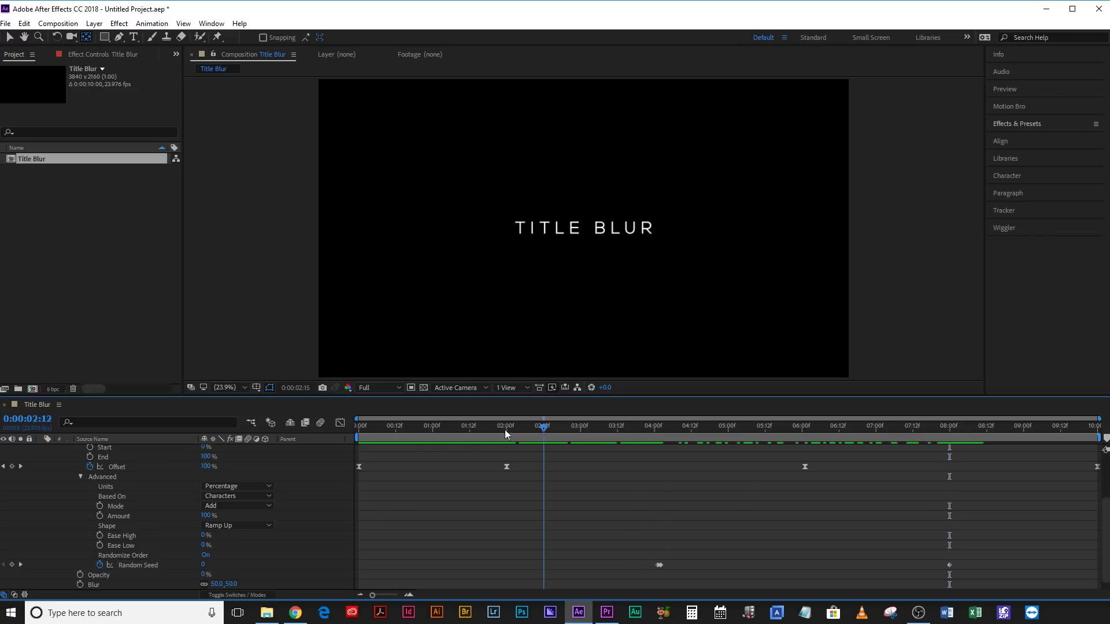
drag(505, 429, 658, 522)
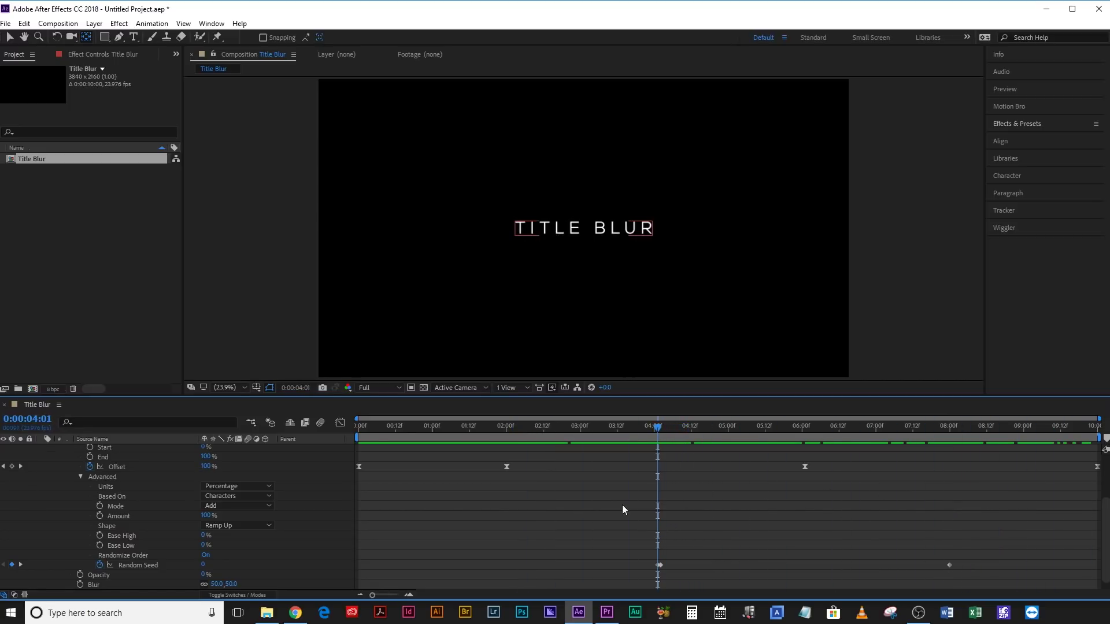
Keyframe the Title Blur layer's Scale from 100% at the first frame to 105% at the last
click(560, 274)
click(99, 458)
key(s)
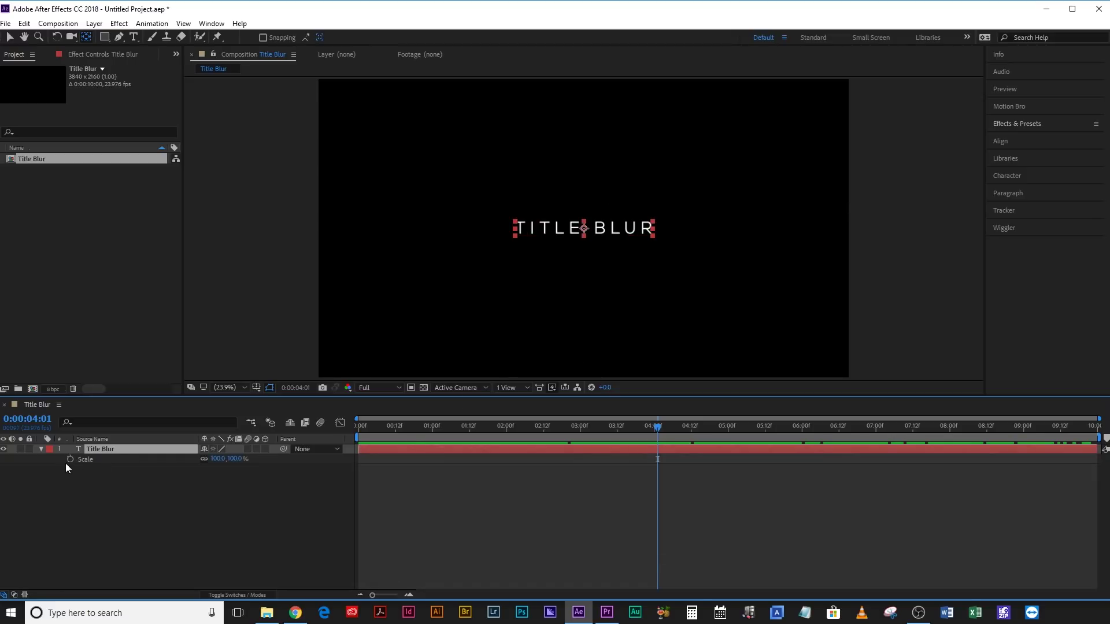
drag(378, 428, 357, 428)
click(94, 469)
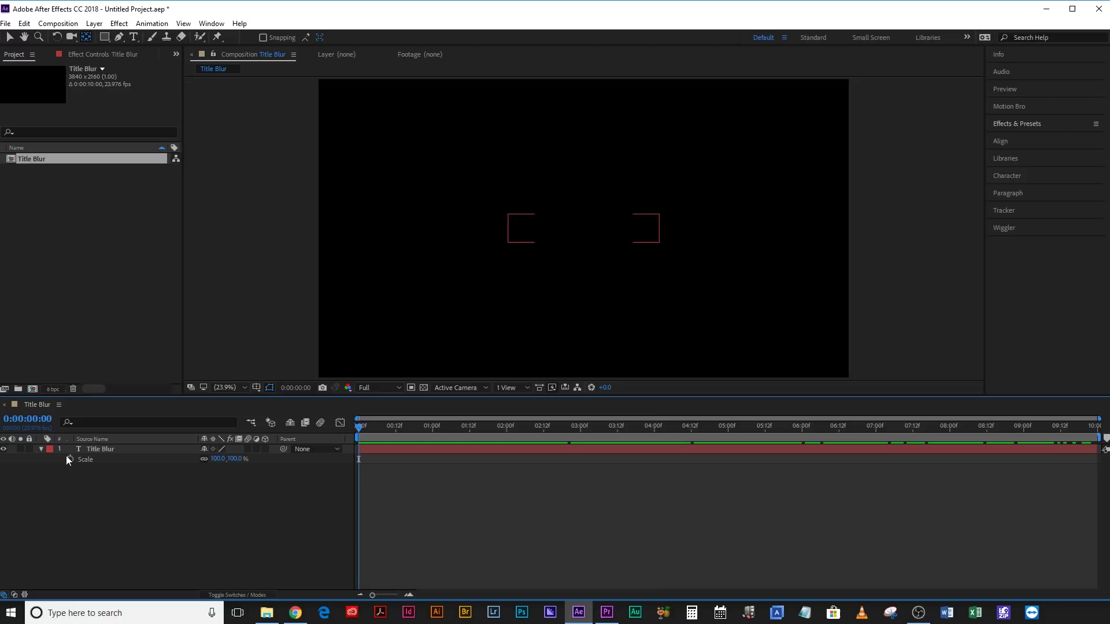
click(70, 458)
key(End)
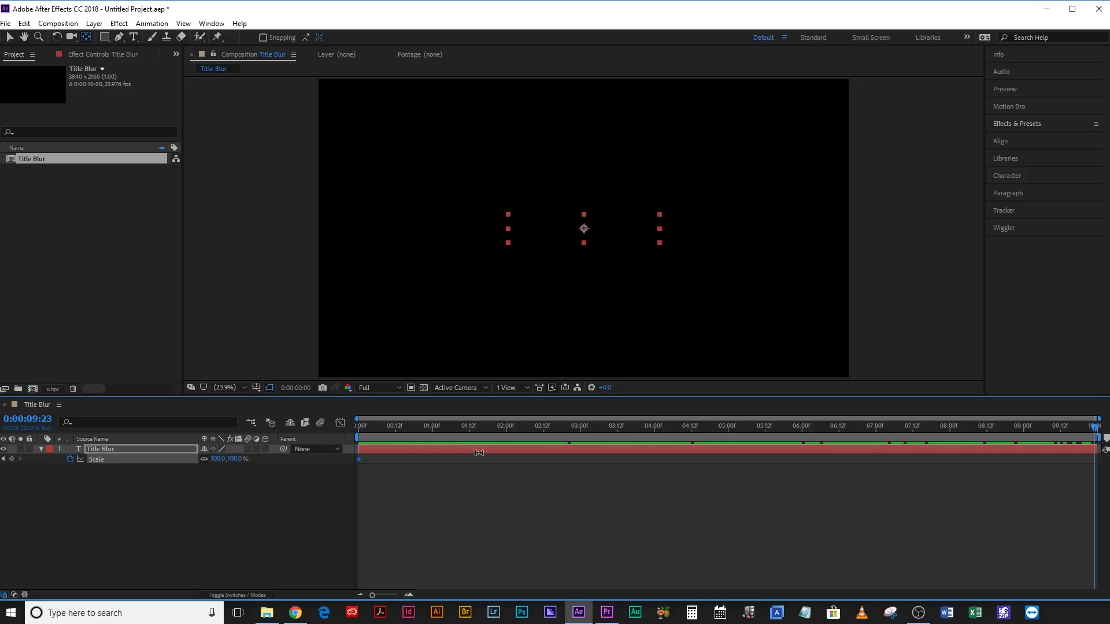
click(217, 458)
text(105)
key(Return)
drag(403, 428, 299, 495)
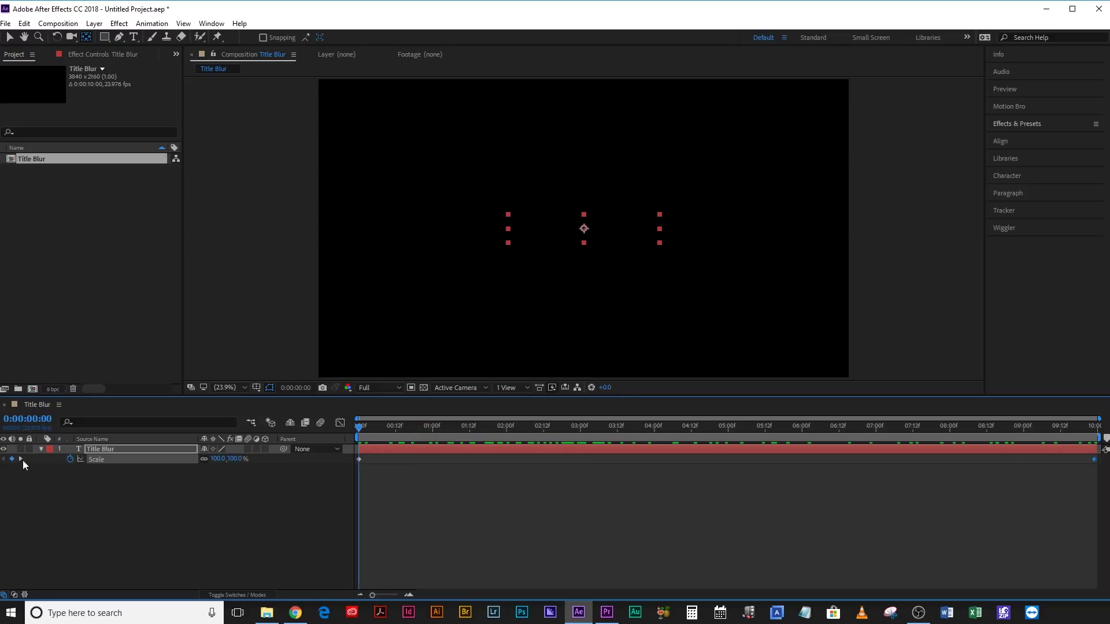
Add a Tracking animator to the title text layer
click(65, 478)
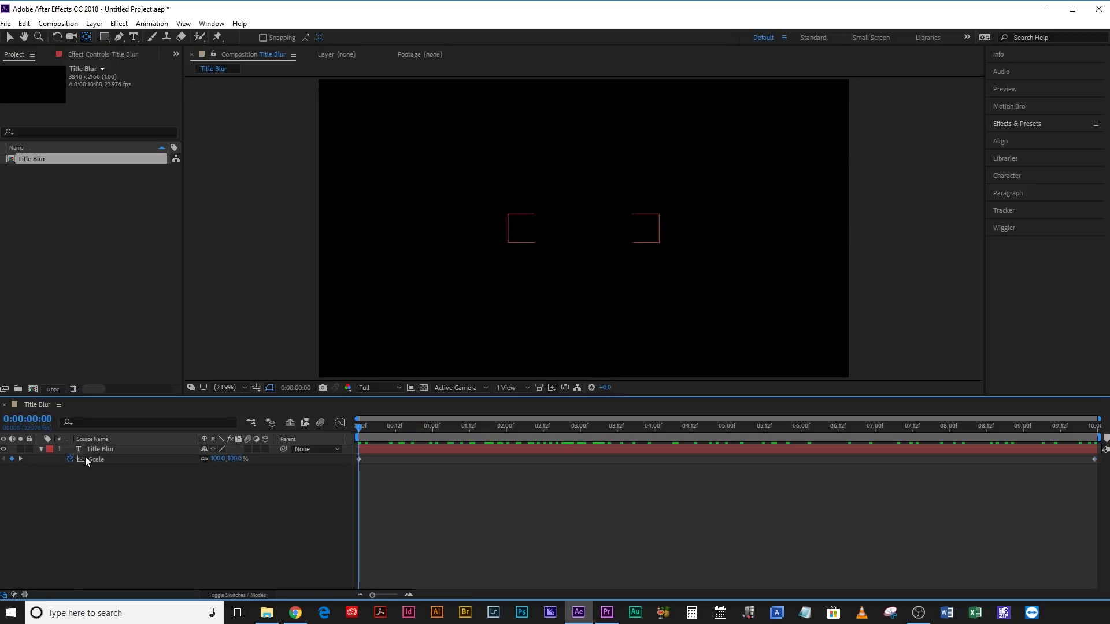
click(41, 448)
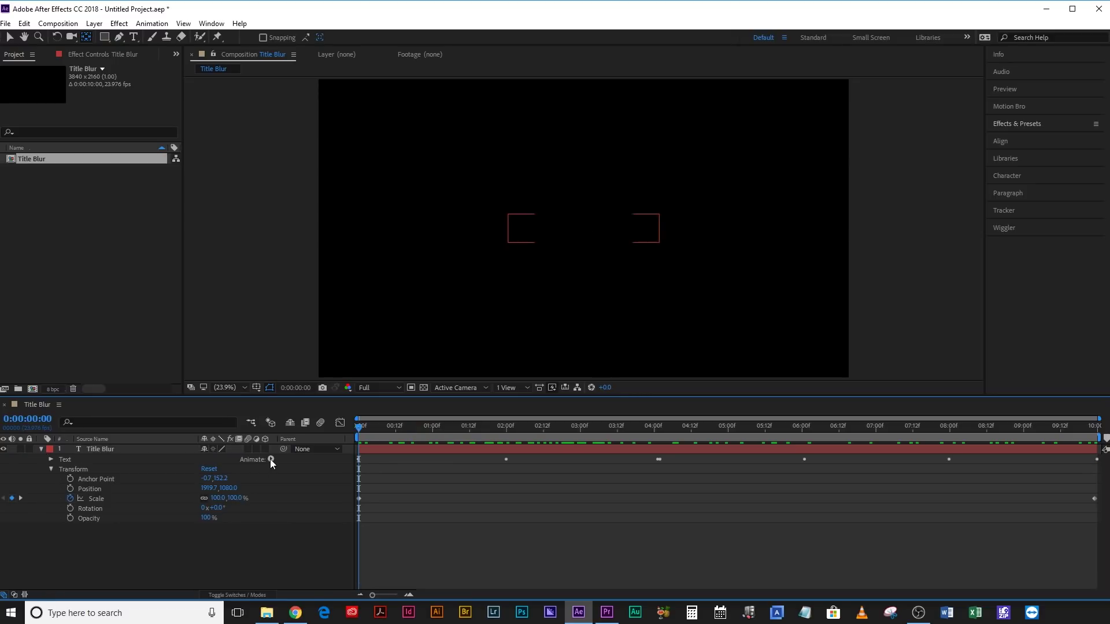
click(271, 460)
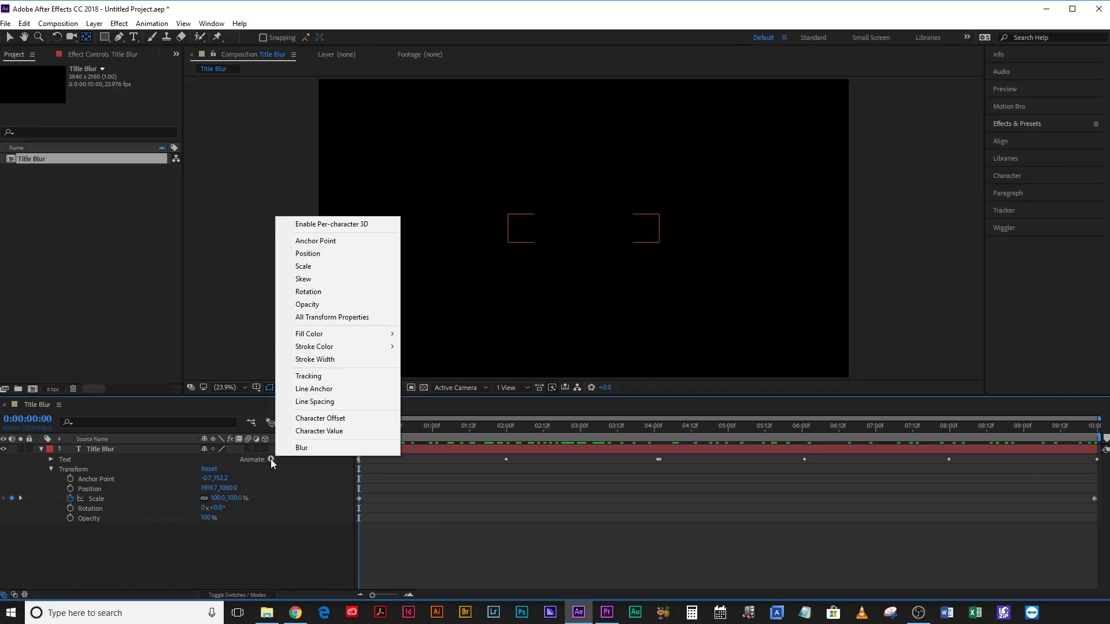
click(306, 376)
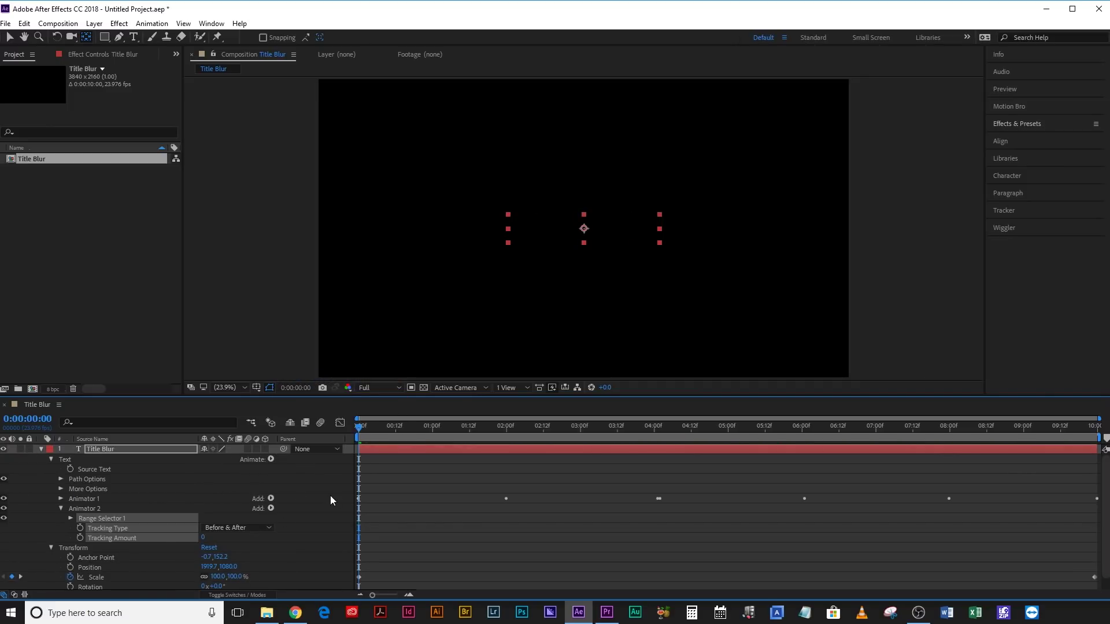
click(67, 532)
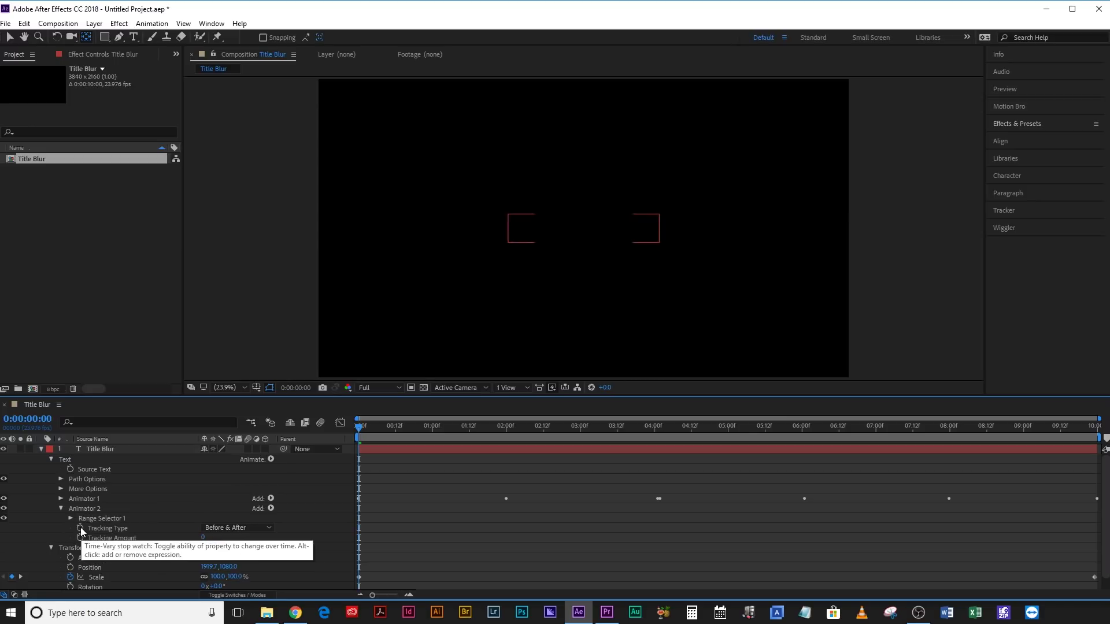
Keyframe Tracking Amount at 0:00 and at the comp end, then check the opening frames
click(79, 537)
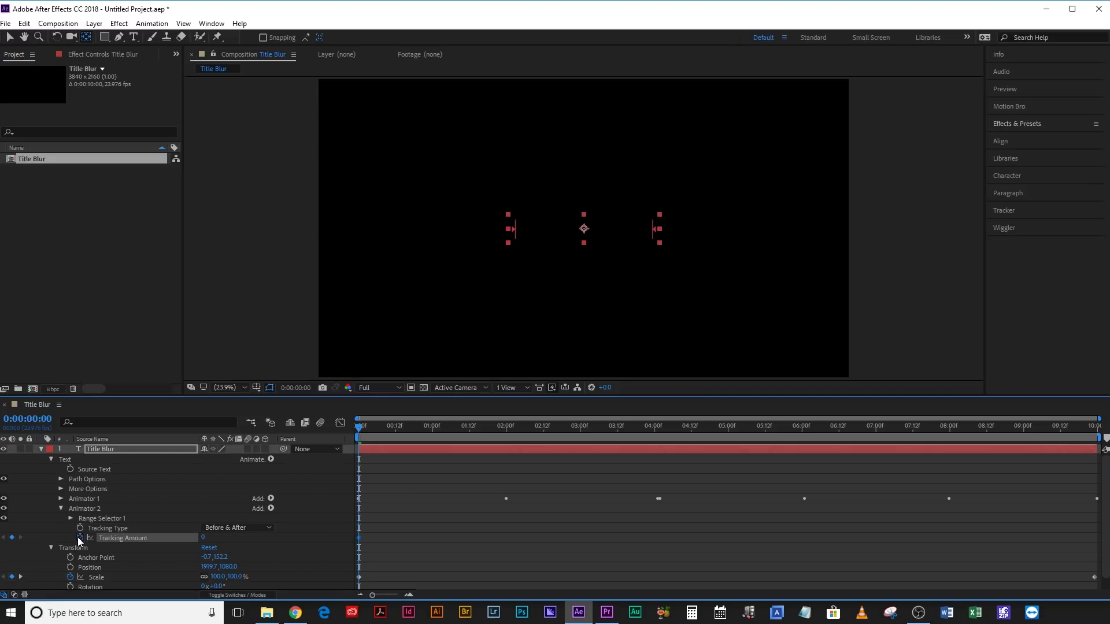
key(End)
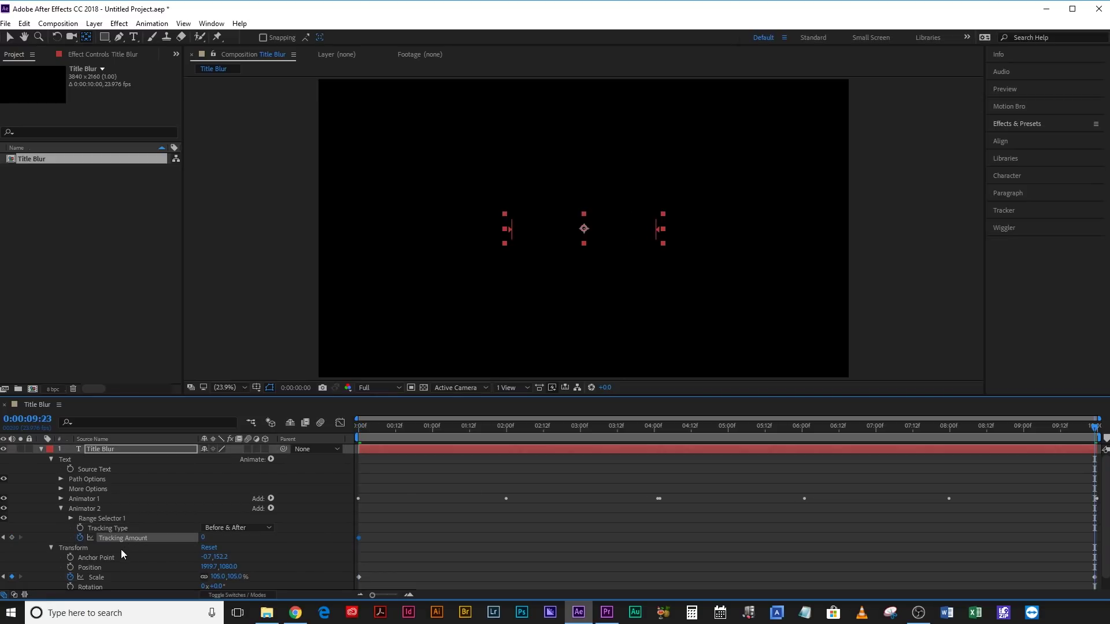
click(12, 537)
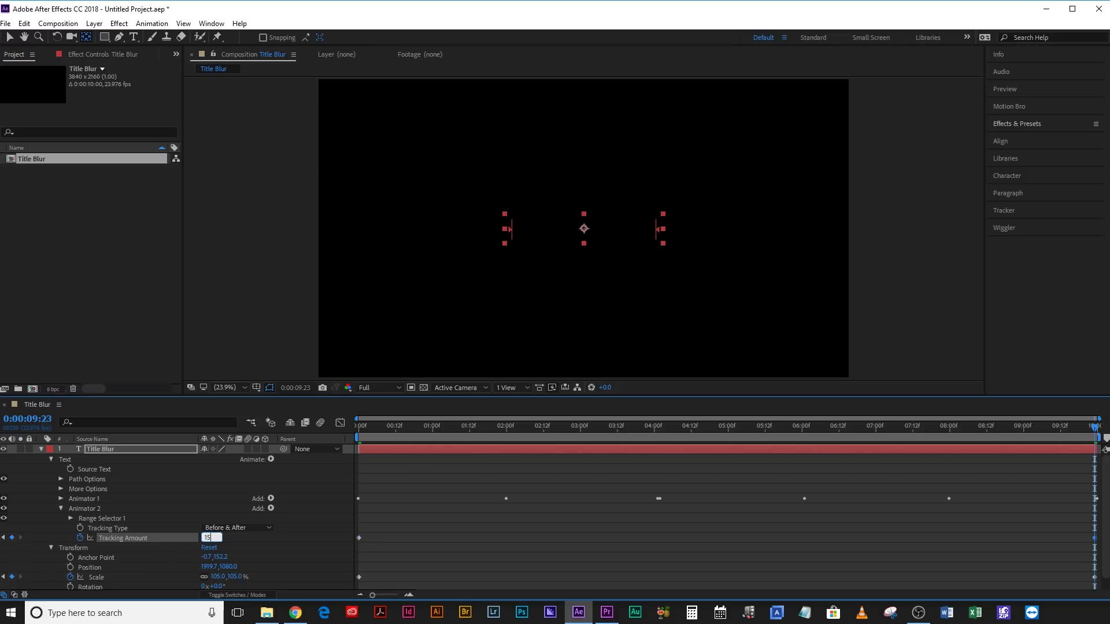
key(Return)
key(Home)
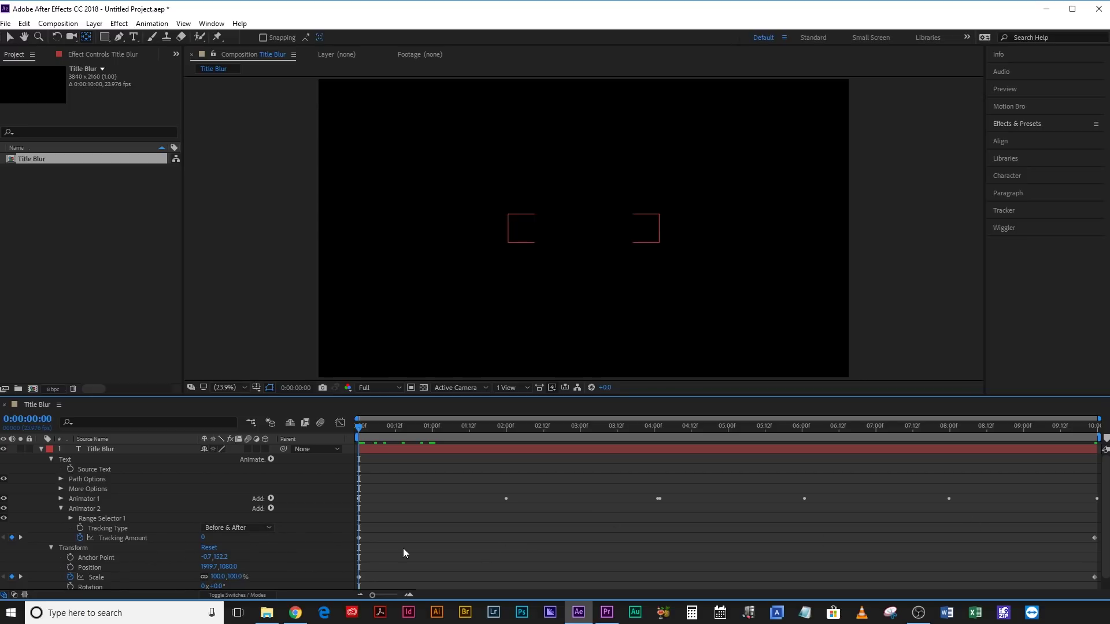
click(398, 490)
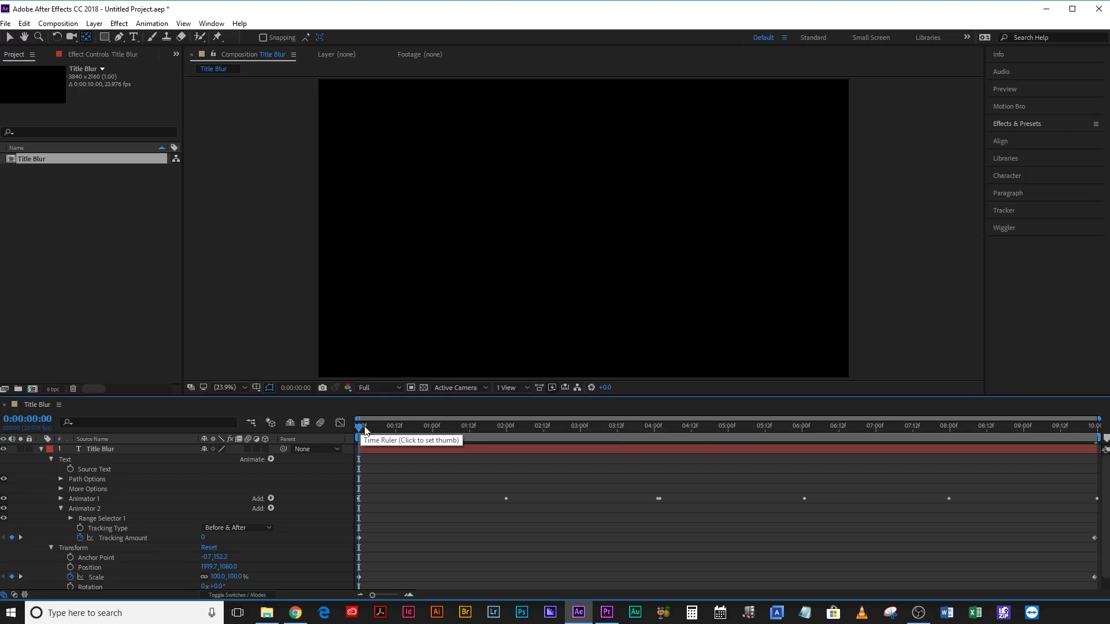
mouse_move(359, 428)
mouse_down()
mouse_move(396, 435)
mouse_move(352, 438)
mouse_up()
key(space)
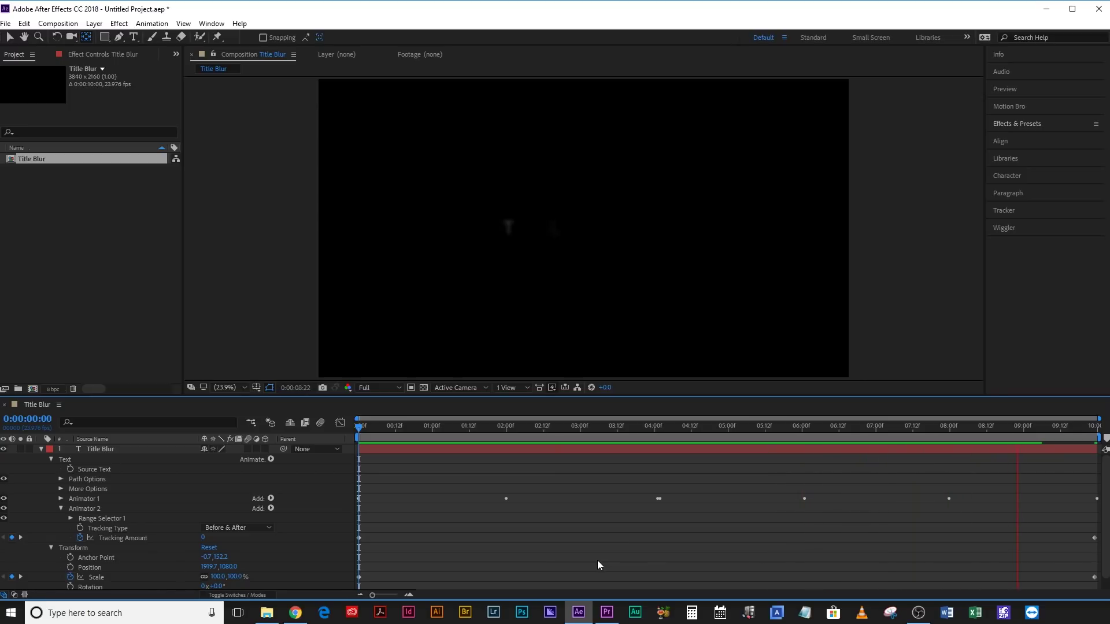
key(space)
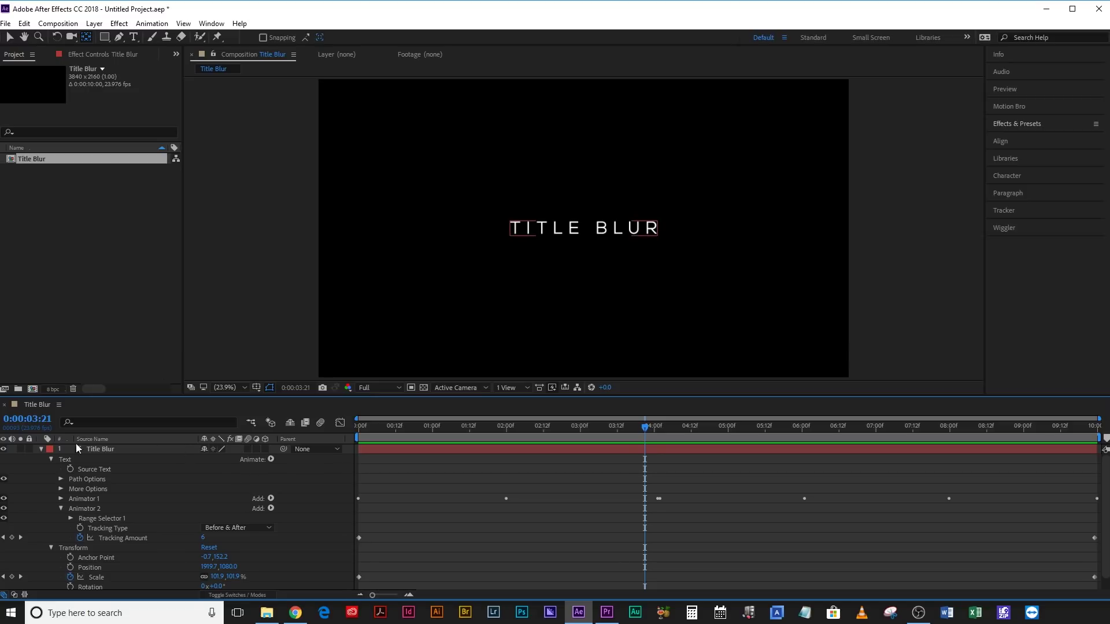
Replace the title text with 'DOD Media presents'
click(41, 449)
double_click(103, 449)
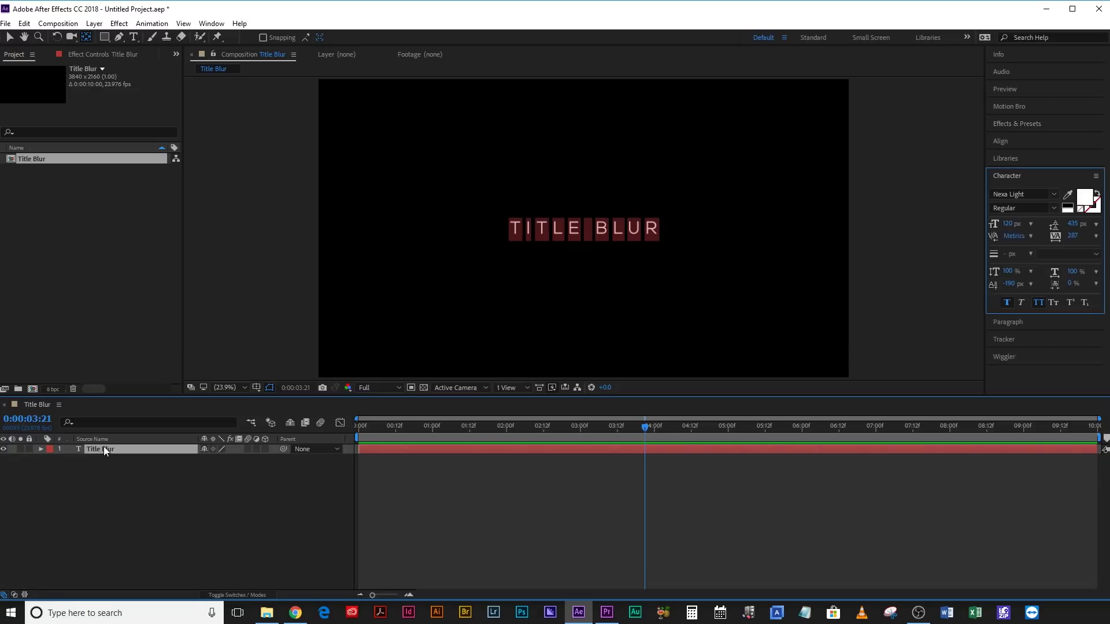
text(DOD Media)
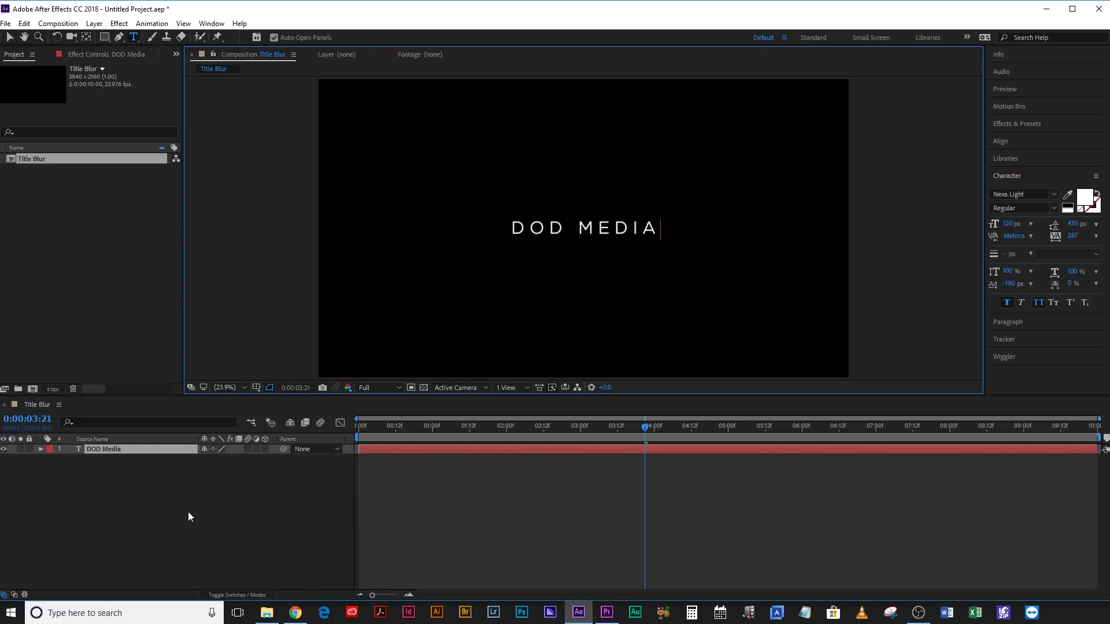
text( presents)
click(218, 497)
Scrub the timeline to check the blur-in and blur-out with the new wording
mouse_move(387, 437)
mouse_down()
mouse_move(359, 428)
mouse_move(386, 437)
mouse_up()
mouse_move(420, 443)
mouse_down()
mouse_move(612, 461)
mouse_move(1028, 449)
mouse_move(420, 457)
mouse_up()
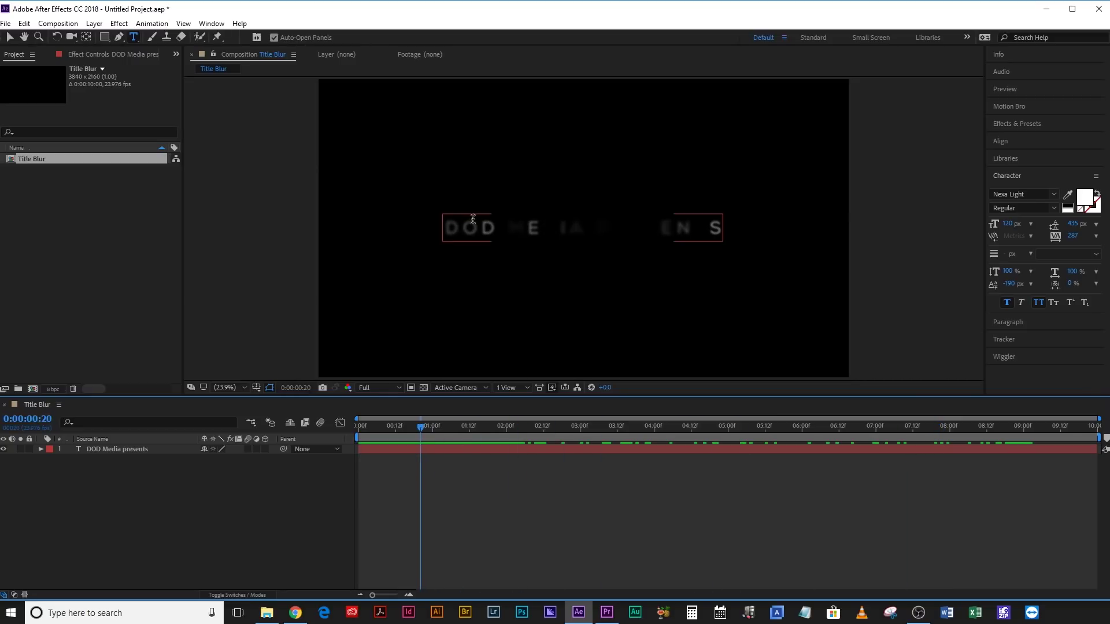
drag(412, 428, 644, 449)
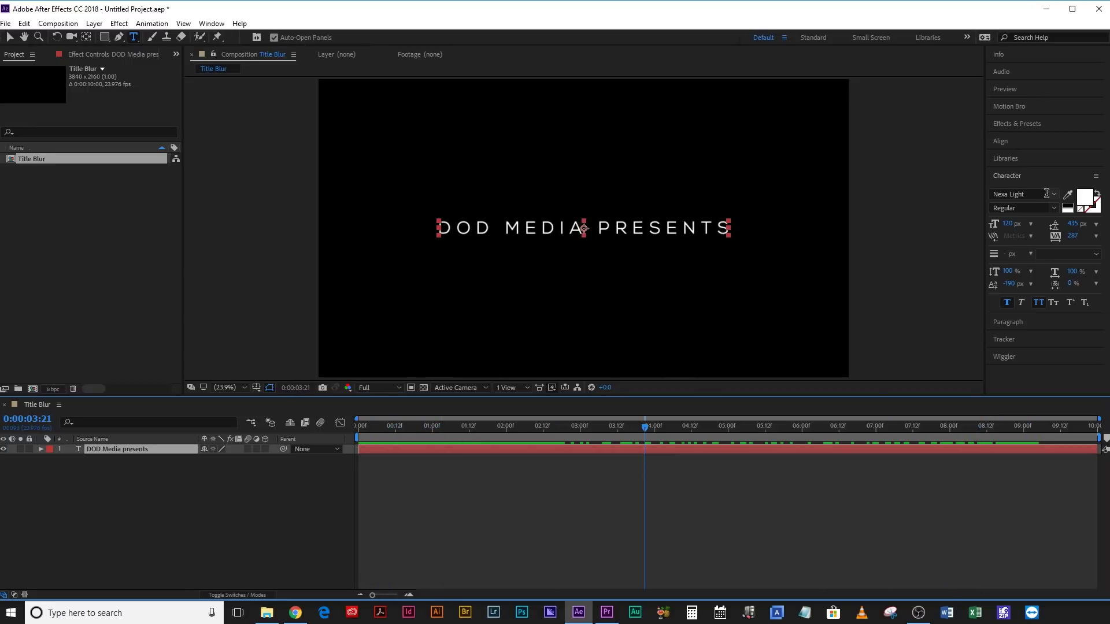
Set the title font to Couture Bold and scrub back to check the blurred letters
click(1054, 195)
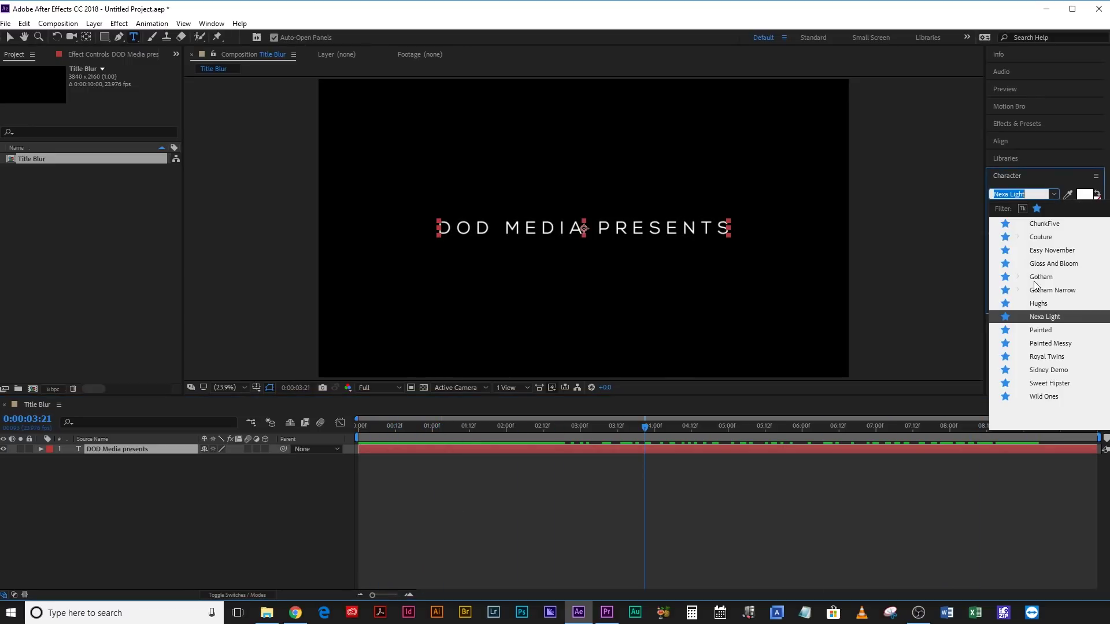
click(1043, 237)
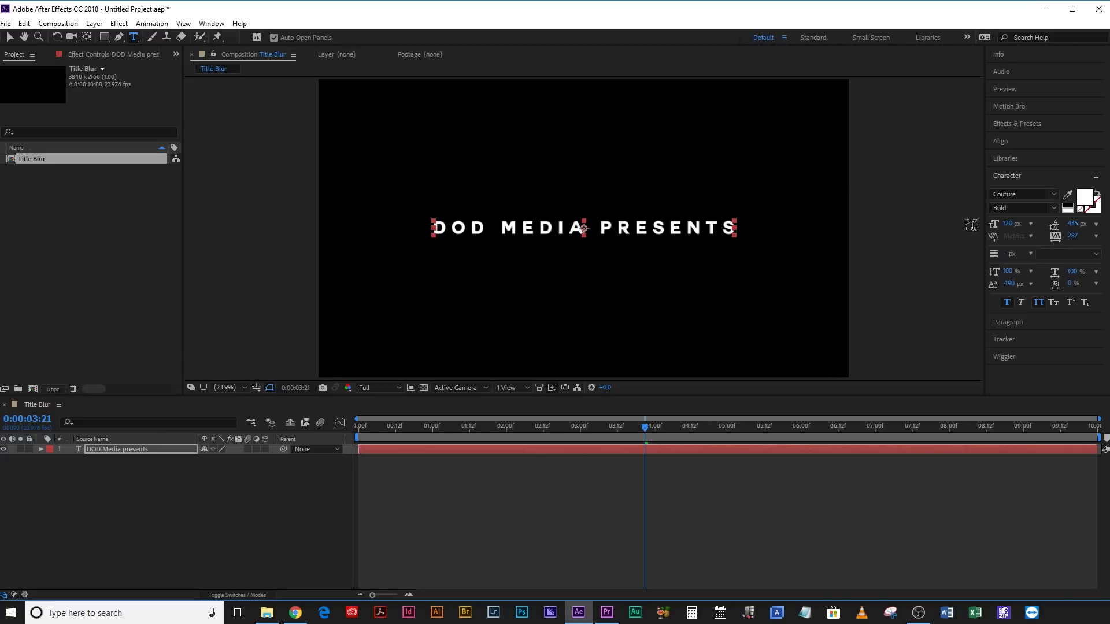
drag(601, 430, 495, 435)
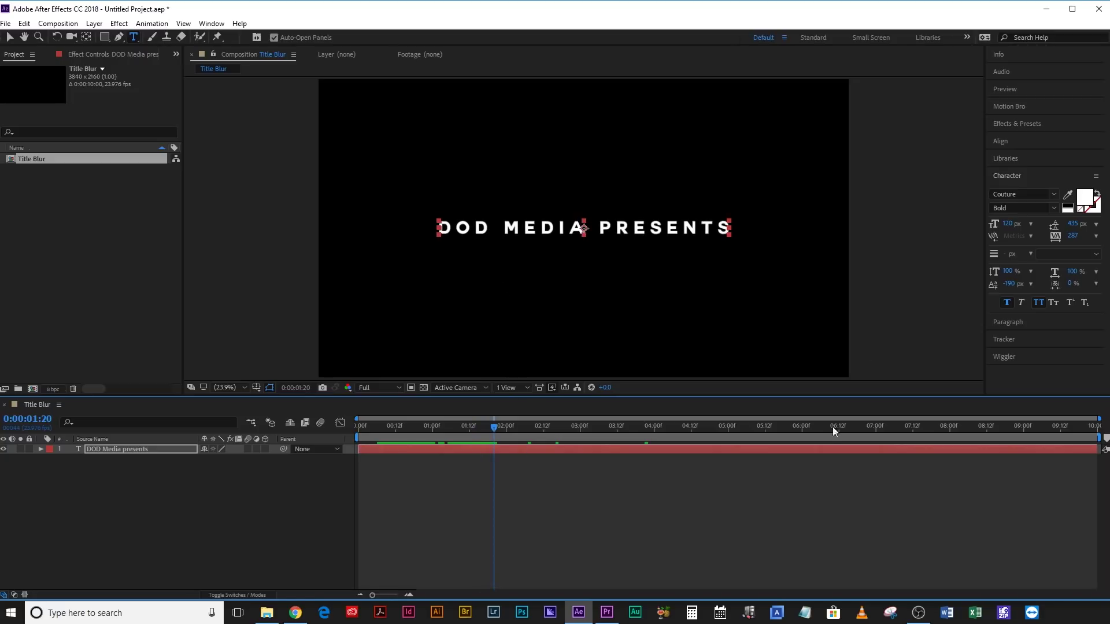
Try the Painted font on the title and preview the blur animation
click(819, 451)
click(1054, 194)
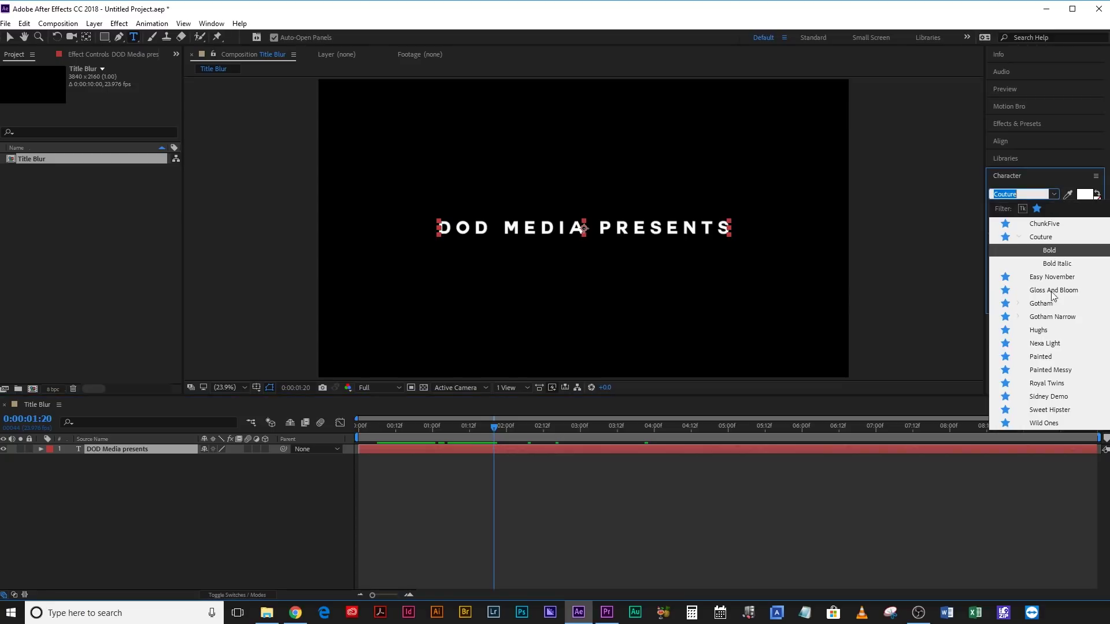
click(1047, 357)
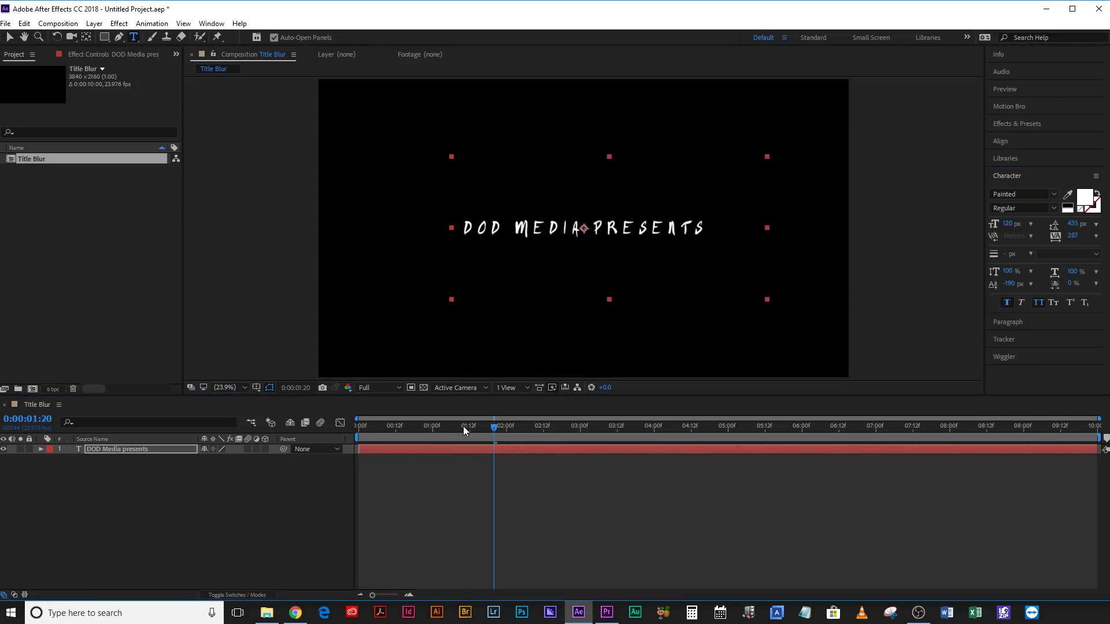
drag(463, 426, 430, 432)
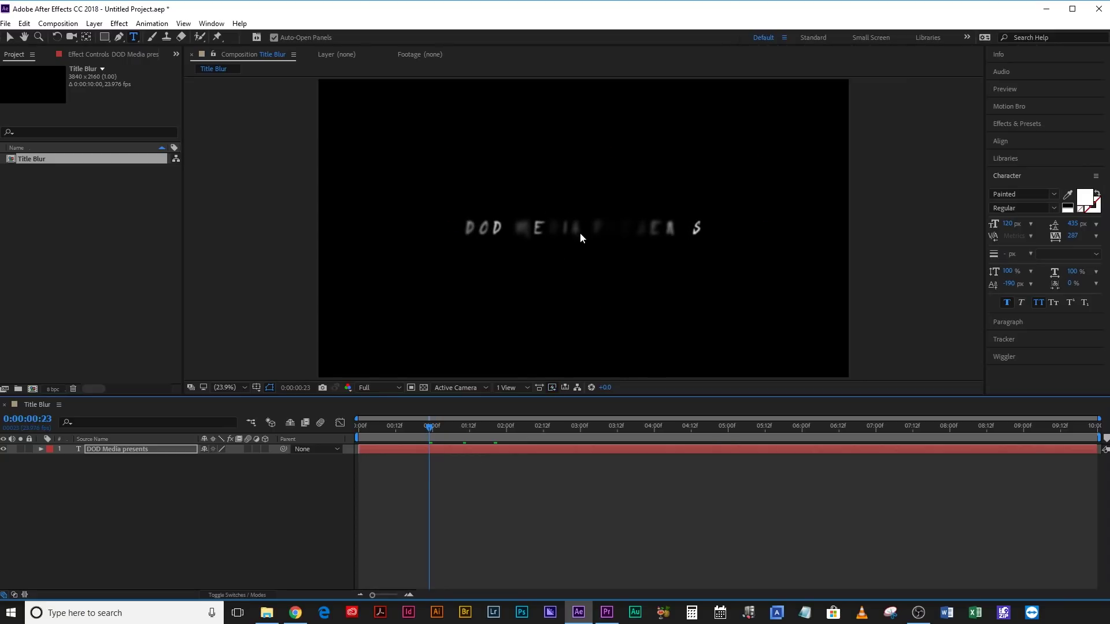
key(space)
key(space)
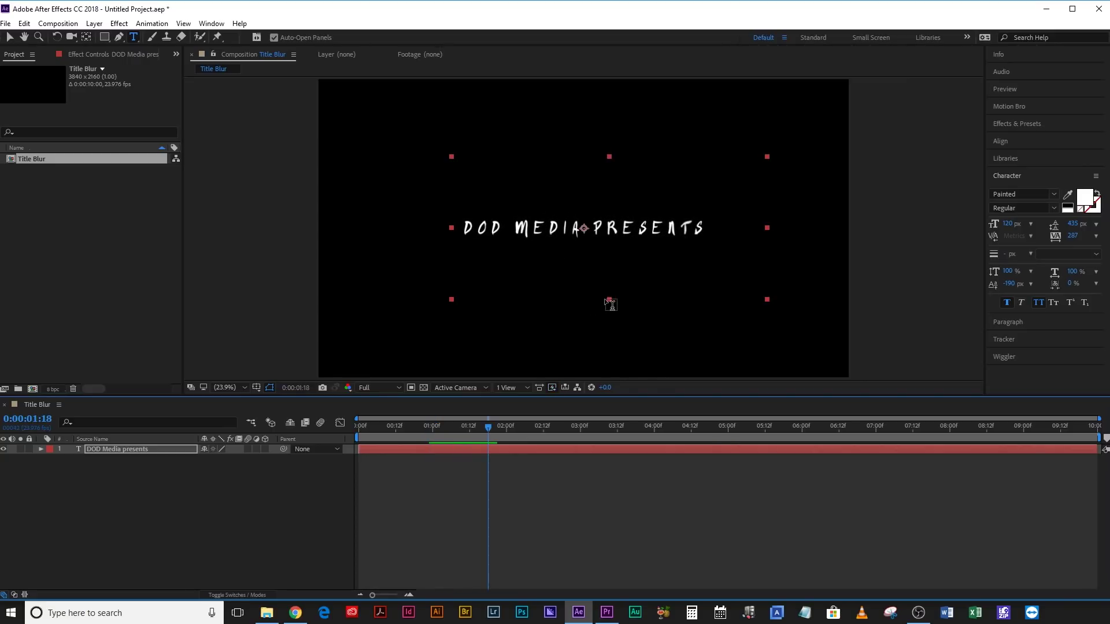
click(650, 344)
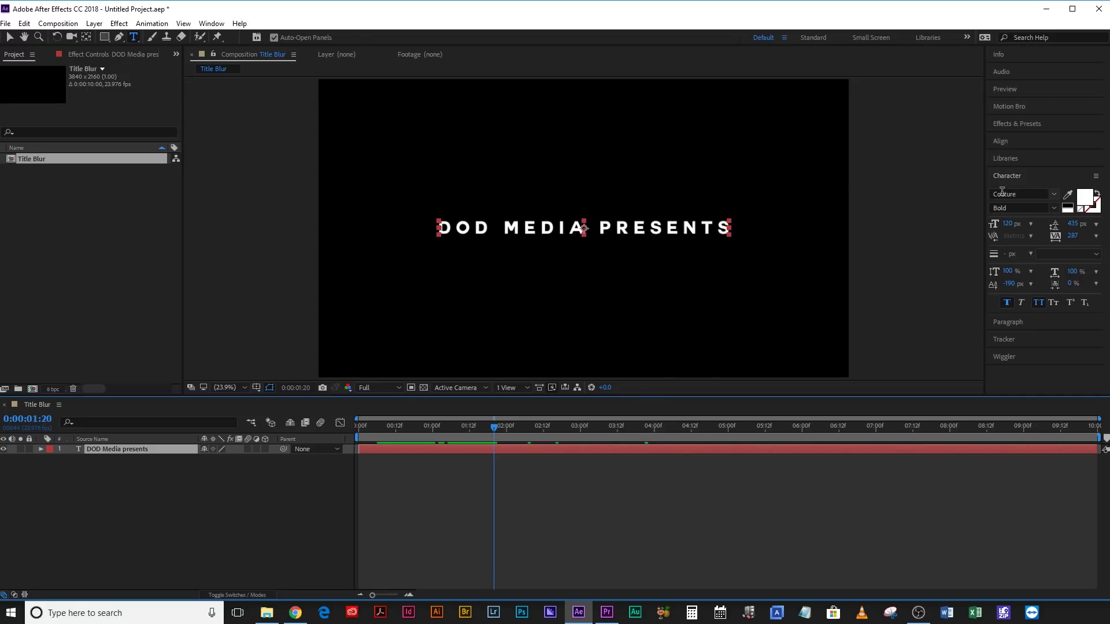
Revert the font to Couture Bold and step through the animation from 0:00:01:15
click(1055, 196)
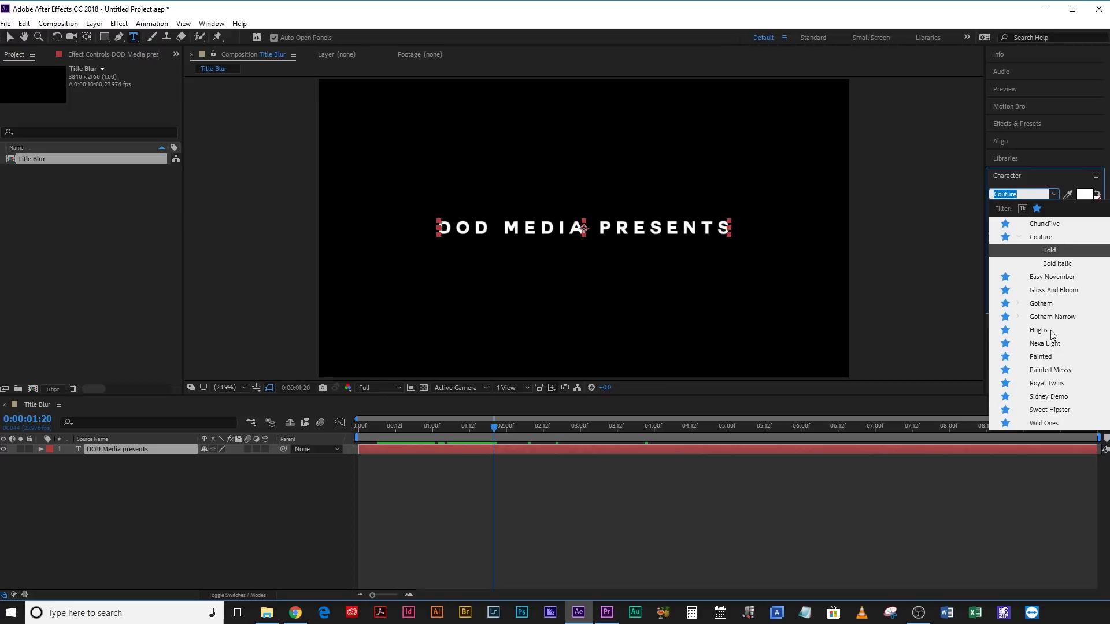
click(1041, 356)
click(668, 516)
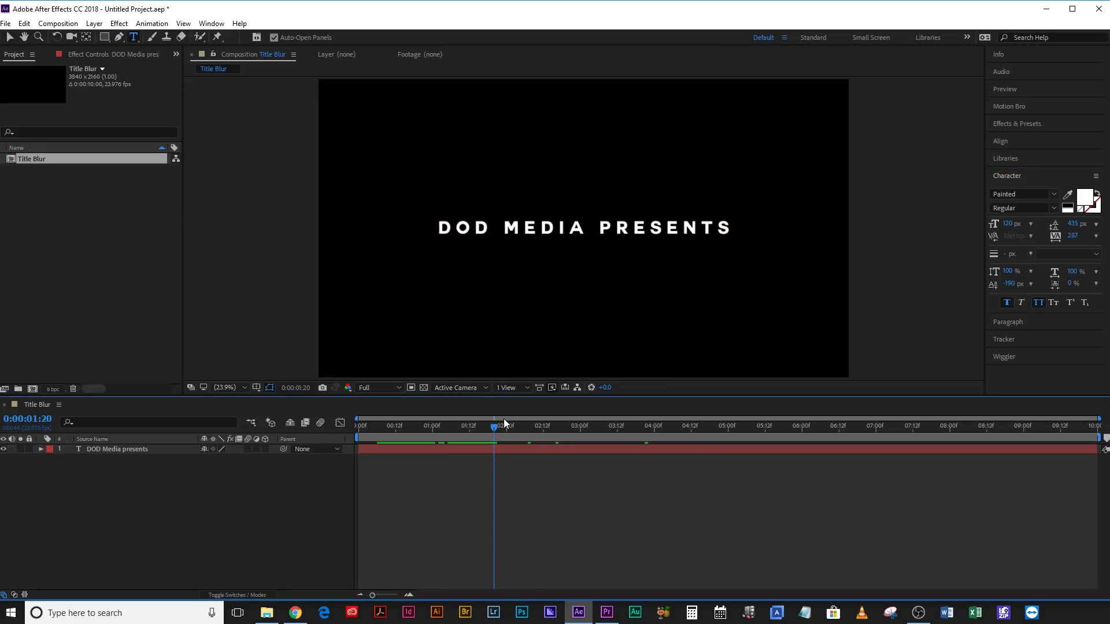
click(479, 428)
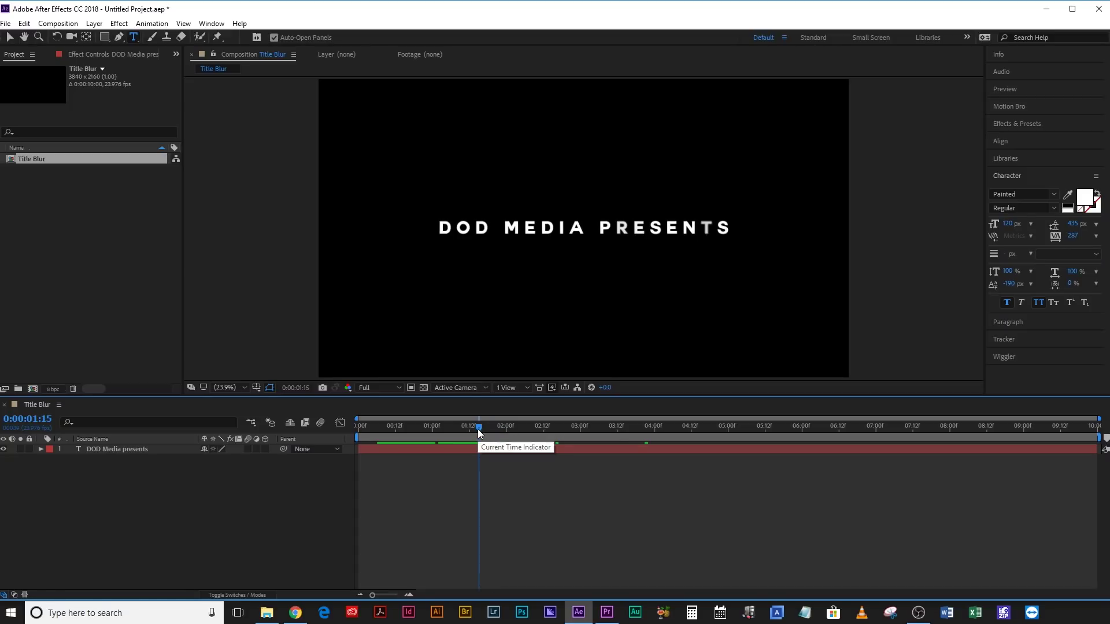
drag(479, 428, 775, 534)
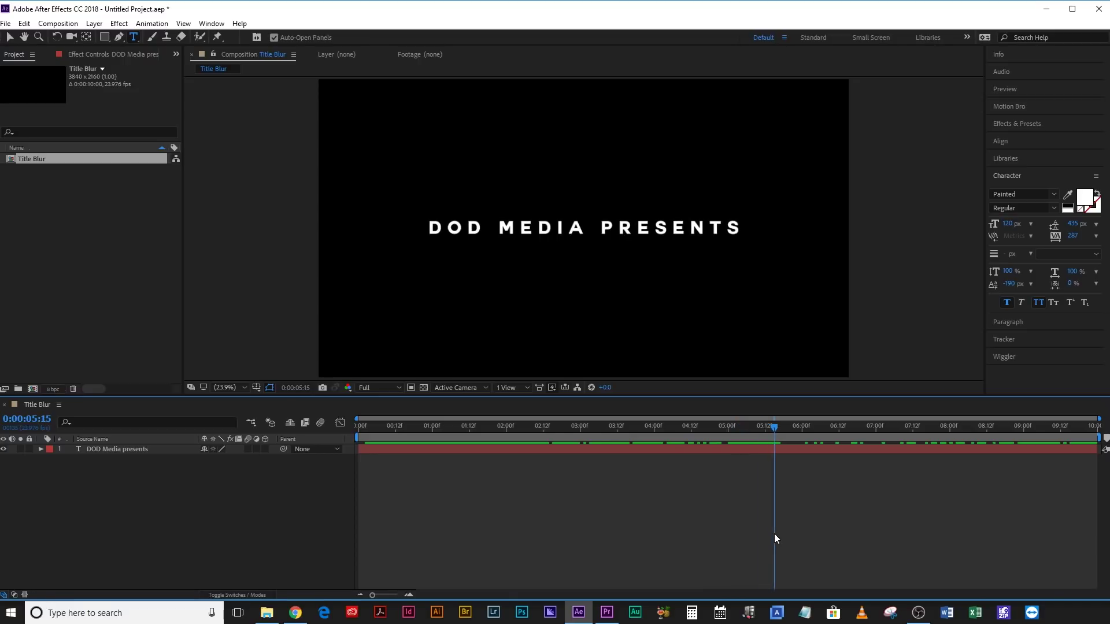